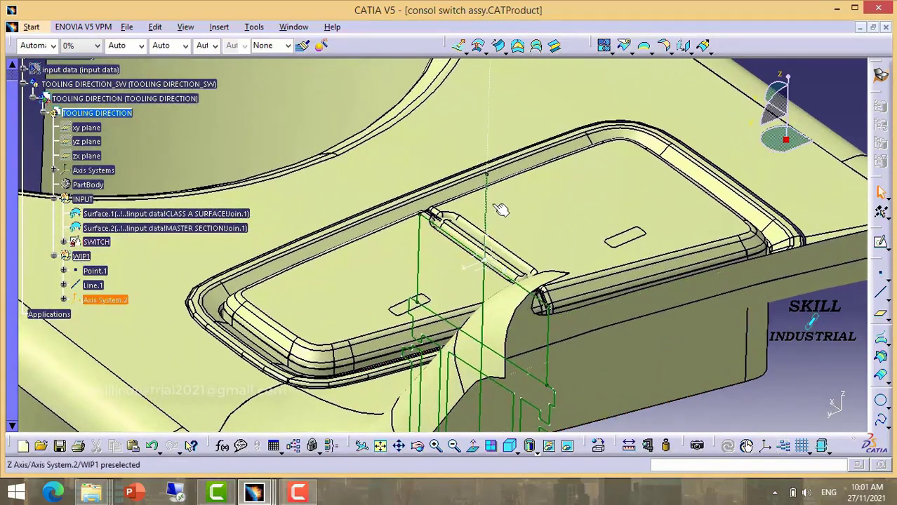
- Zoom out over the console part and create a join of Line.1
middle_click_drag(496, 206, 499, 342)
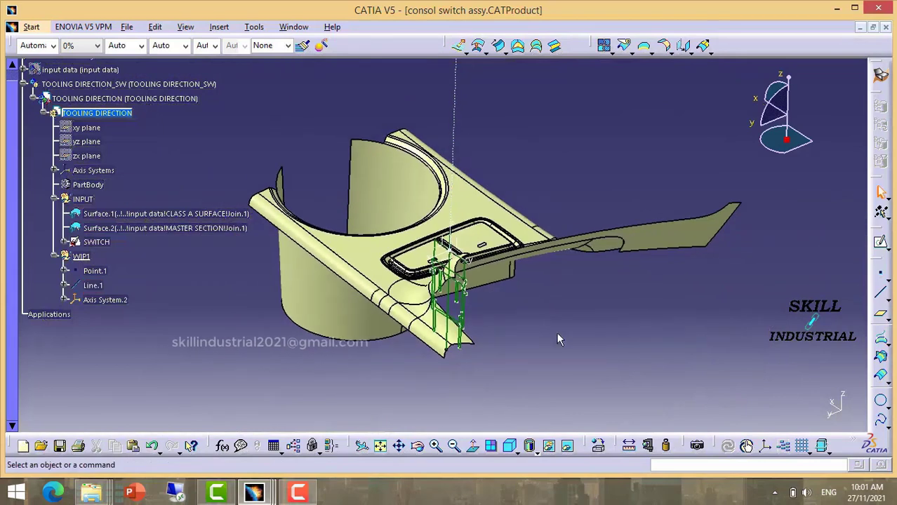
middle_click_drag(556, 332, 379, 308)
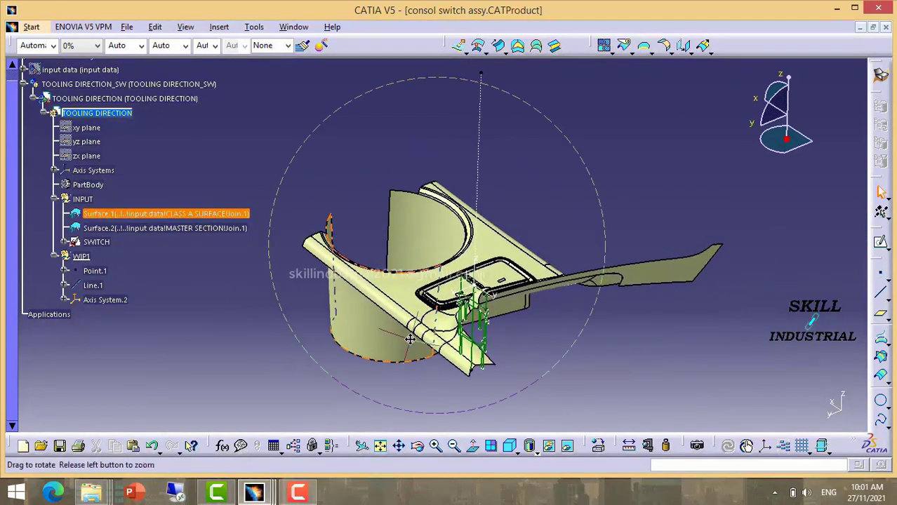
left_click(92, 284)
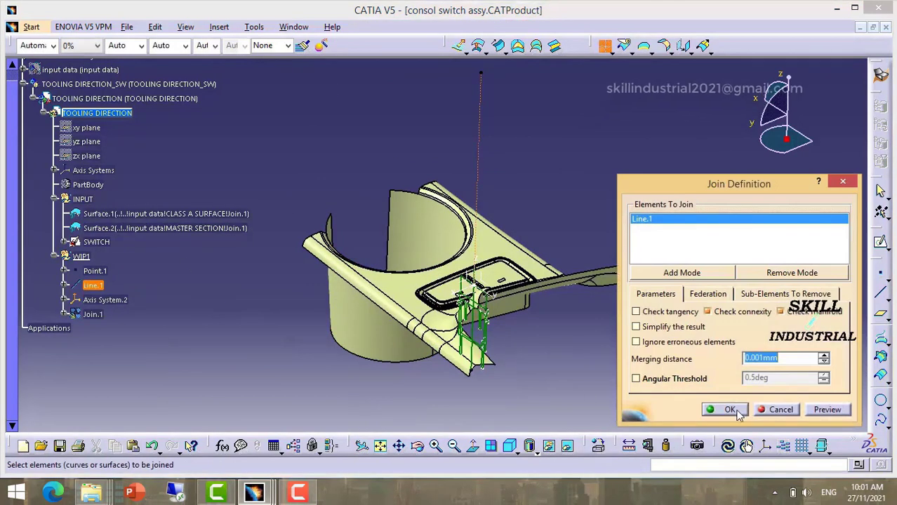
left_click(730, 410)
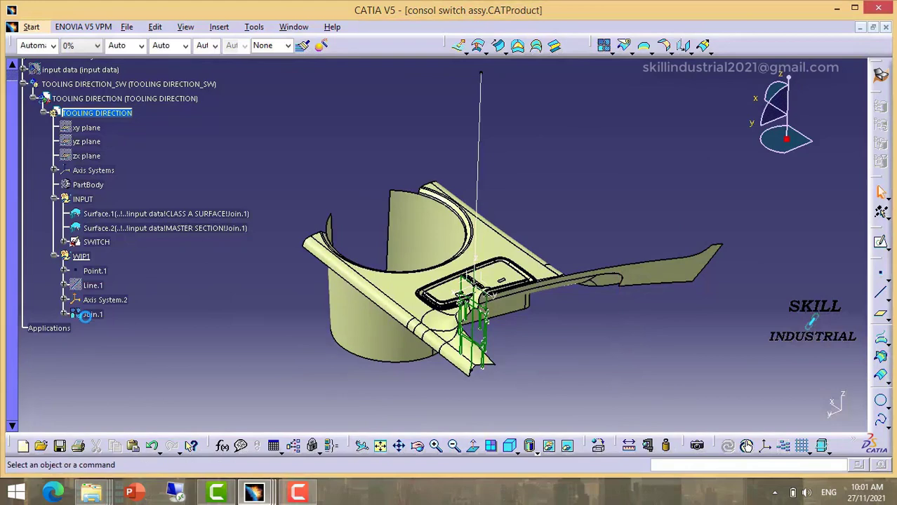
- Rename Join.1 to 'TOOLING DIRECT' through its Properties
right_click(105, 321)
left_click(144, 104)
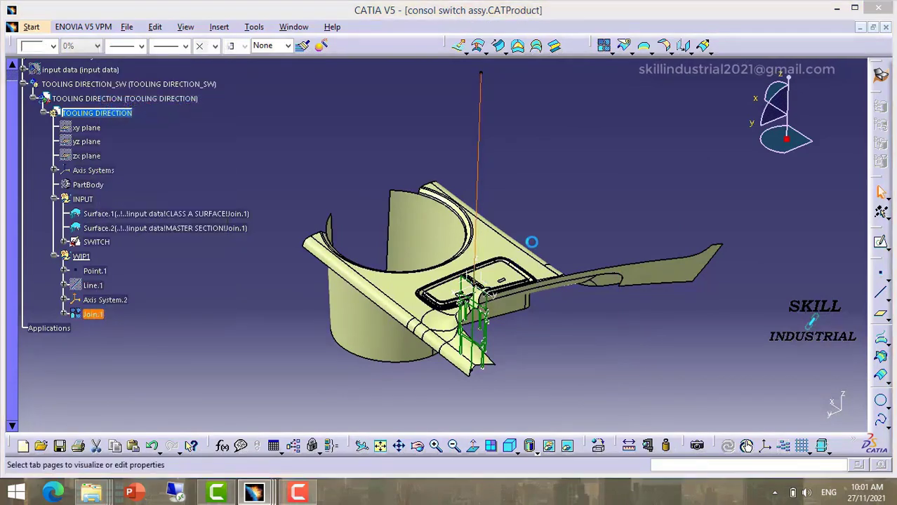
type("TOOLING DIRECT")
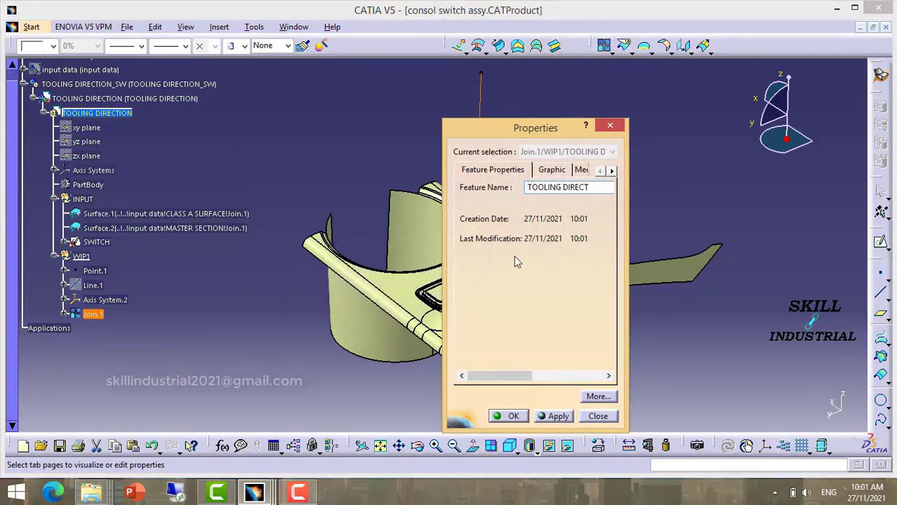
left_click(527, 418)
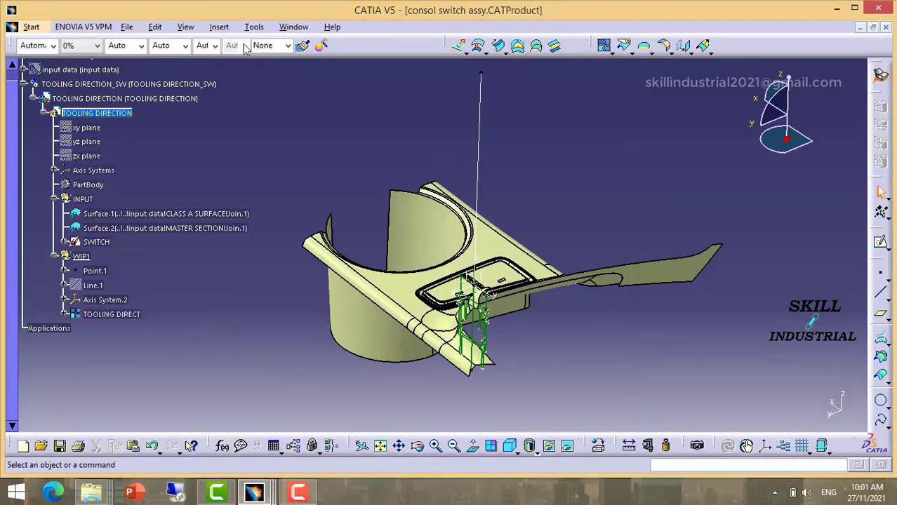
- Publish the TOOLING DIRECT feature through Tools > Publication
left_click(253, 26)
left_click(275, 409)
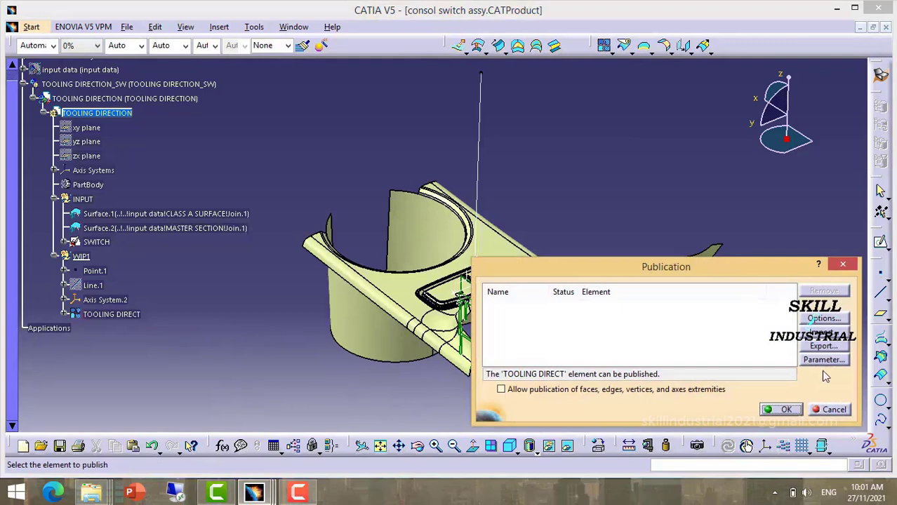
left_click(117, 316)
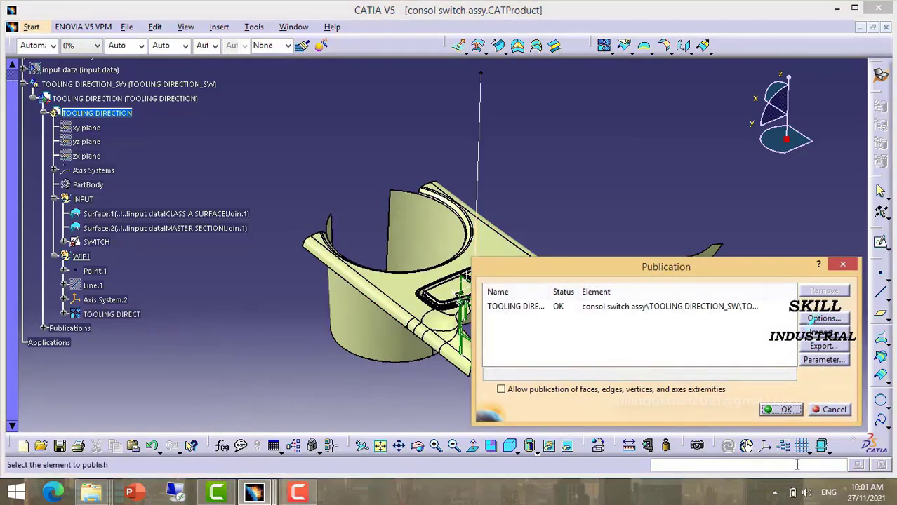
left_click(786, 411)
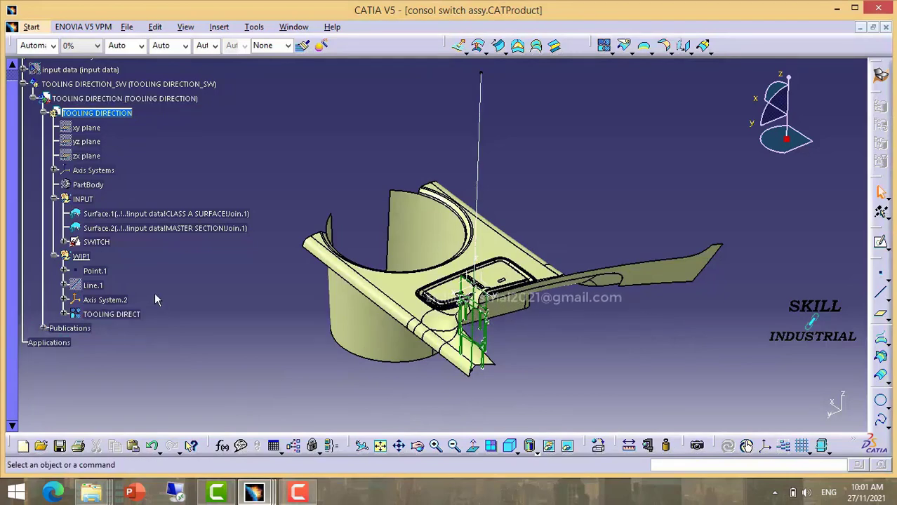
- Collapse the TOOLING DIRECTION branch and orbit the model to inspect it
left_click(33, 103)
scroll(112, 160, "up", 3)
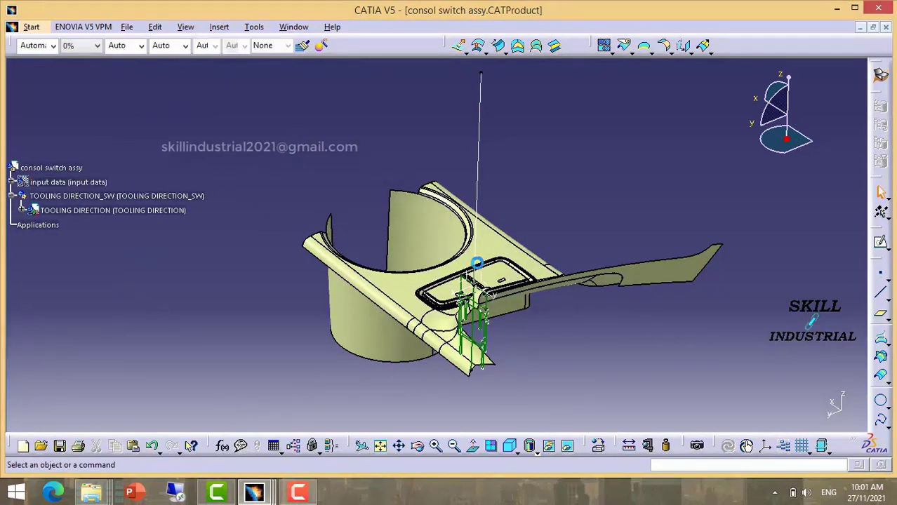
left_click(113, 211)
mouse_move(501, 298)
middle_mouse_down()
mouse_move(575, 281)
mouse_move(510, 154)
middle_mouse_up()
left_click(509, 154)
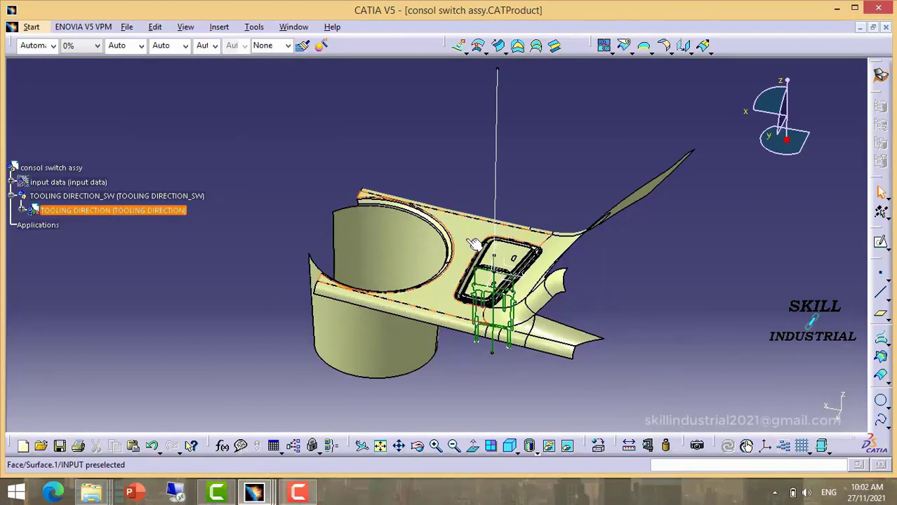
middle_click_drag(515, 232, 485, 156)
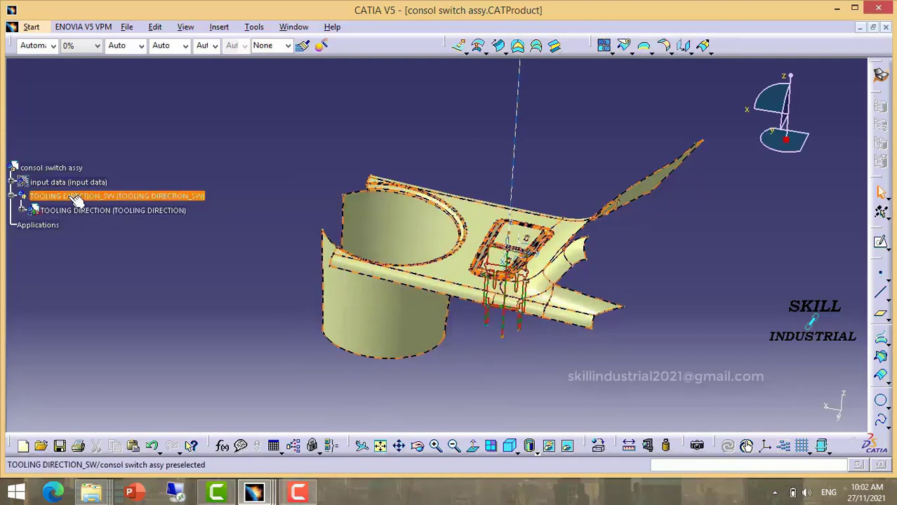
middle_click_drag(417, 226, 470, 179)
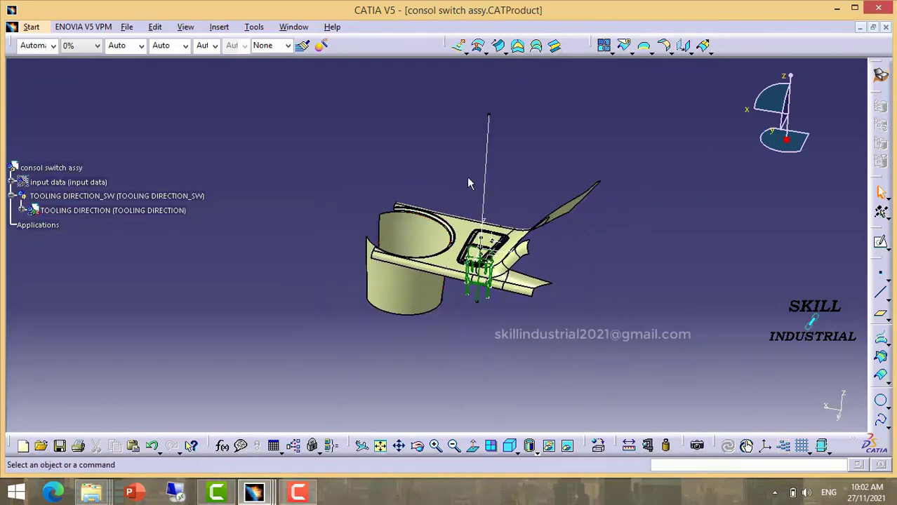
- Insert a new part, Part1, under the consol switch assy root product
left_click(12, 197)
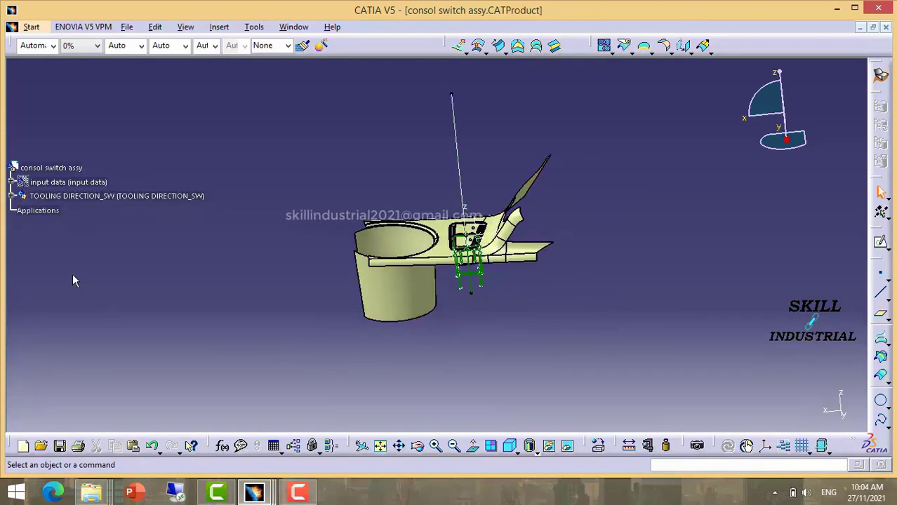
left_click(219, 27)
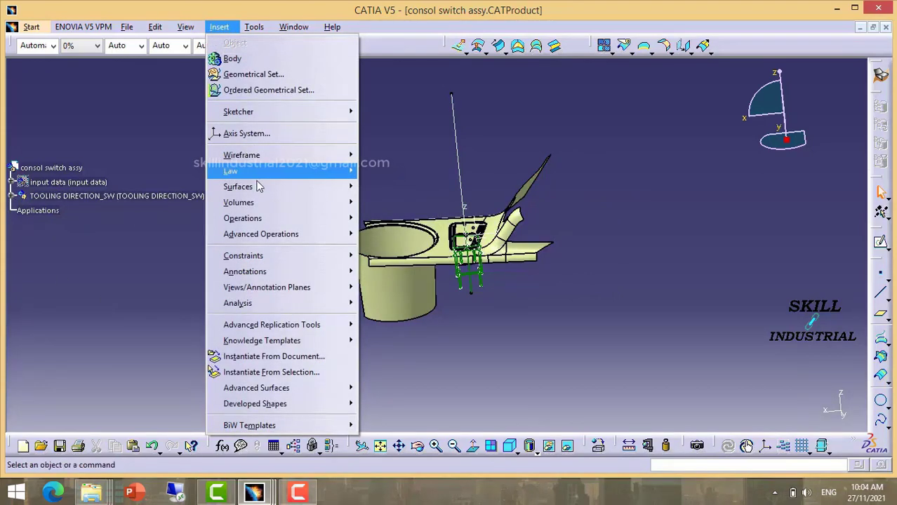
left_click(116, 149)
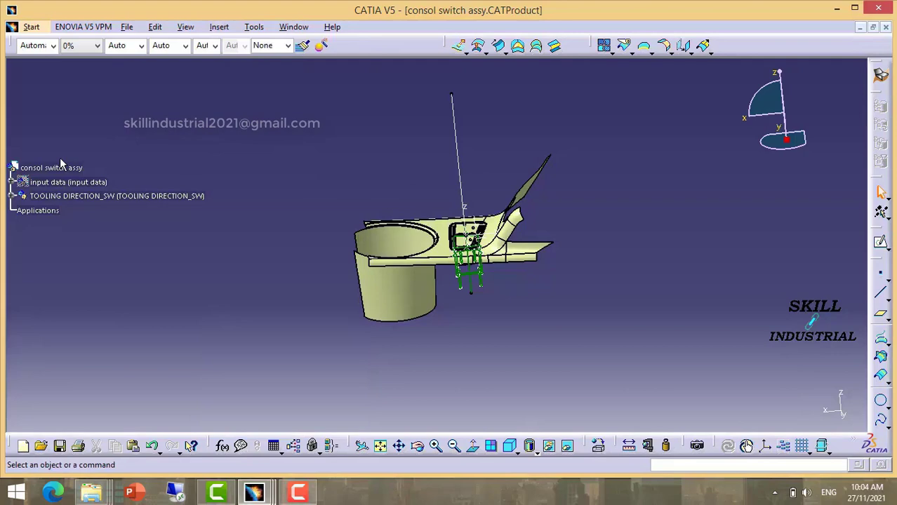
left_click(52, 167)
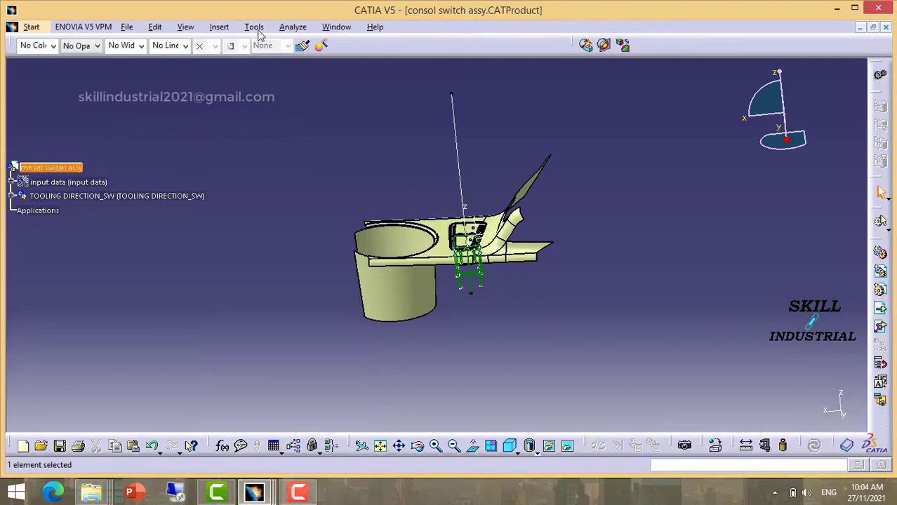
left_click(219, 28)
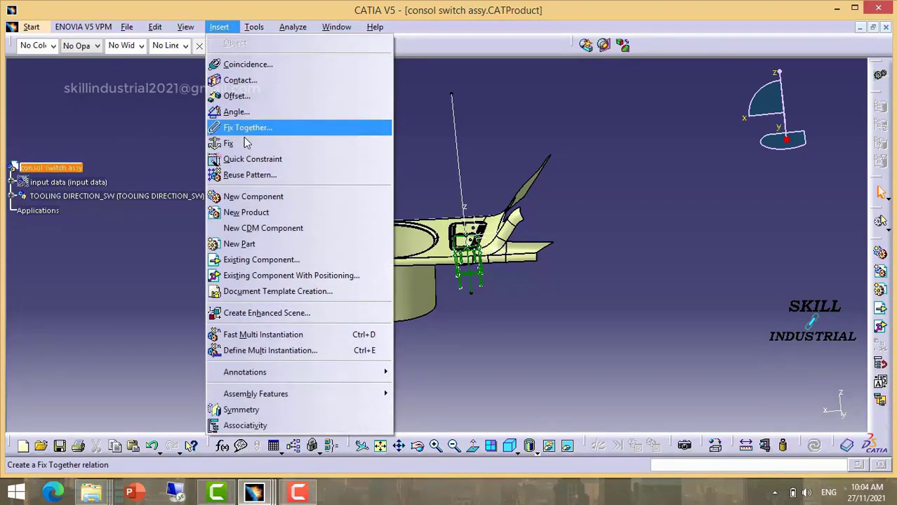
left_click(249, 243)
- Set Part1's instance name and part number both to 'BEZEL'
right_click(56, 217)
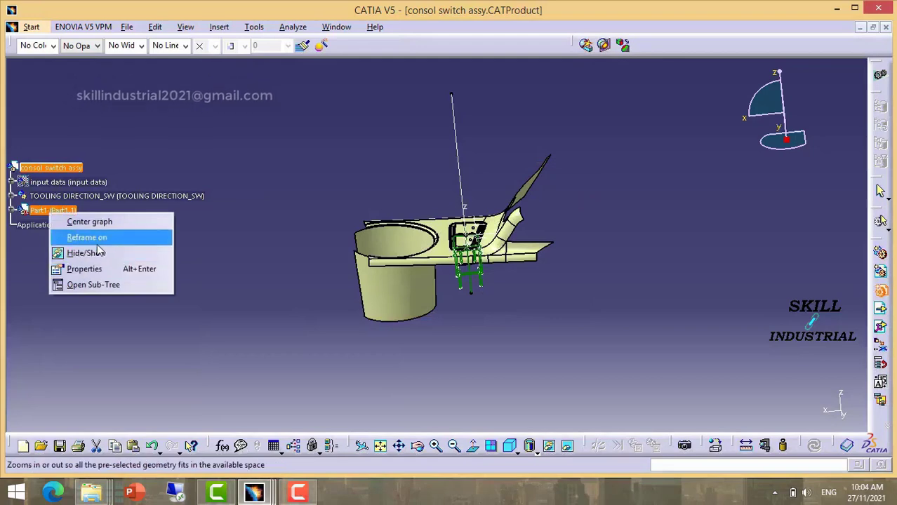
left_click(196, 260)
right_click(50, 218)
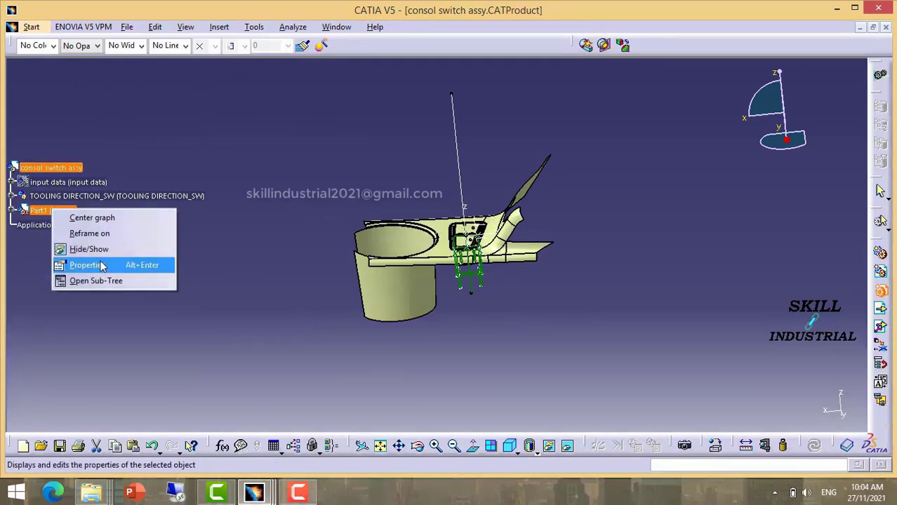
left_click(63, 262)
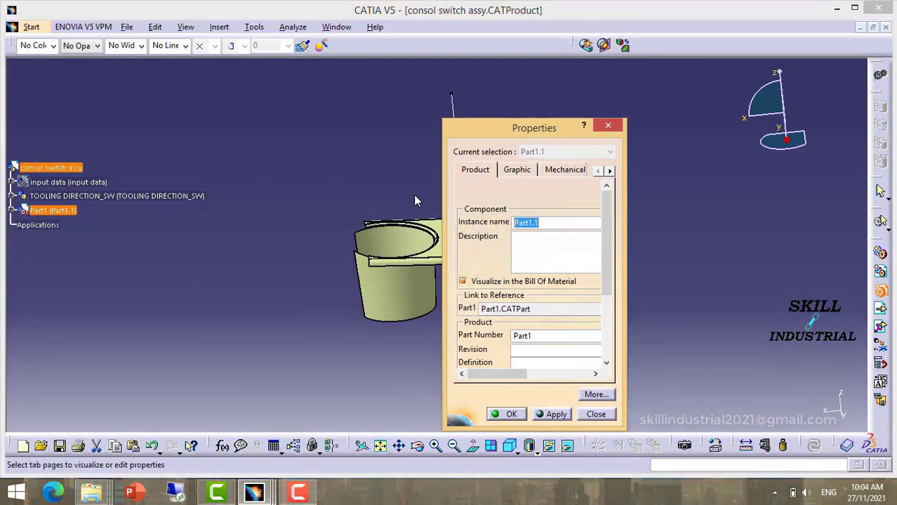
type("b")
key("BackSpace")
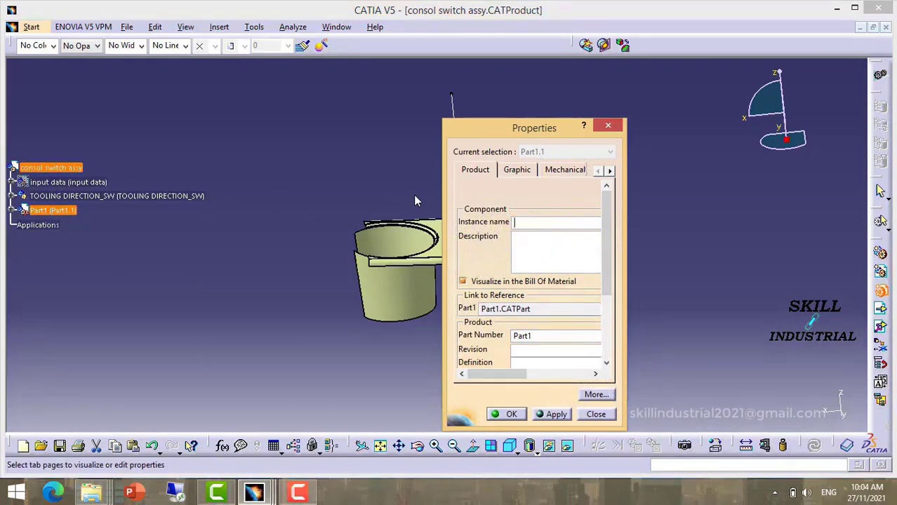
type("BEZ")
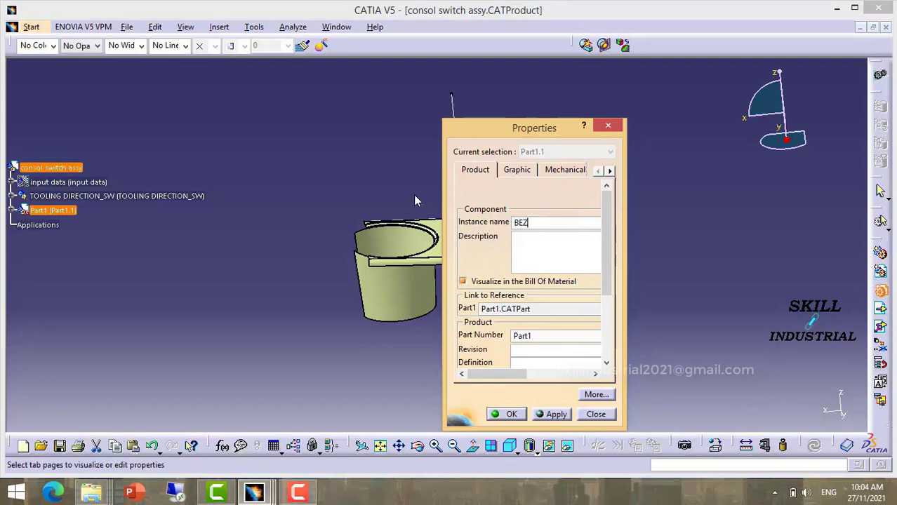
type("EL")
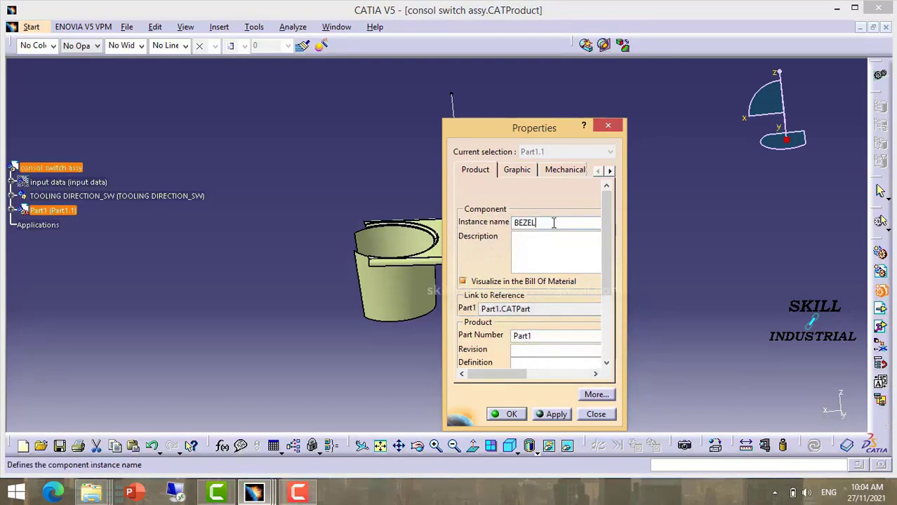
double_click(532, 335)
type("BEZEL")
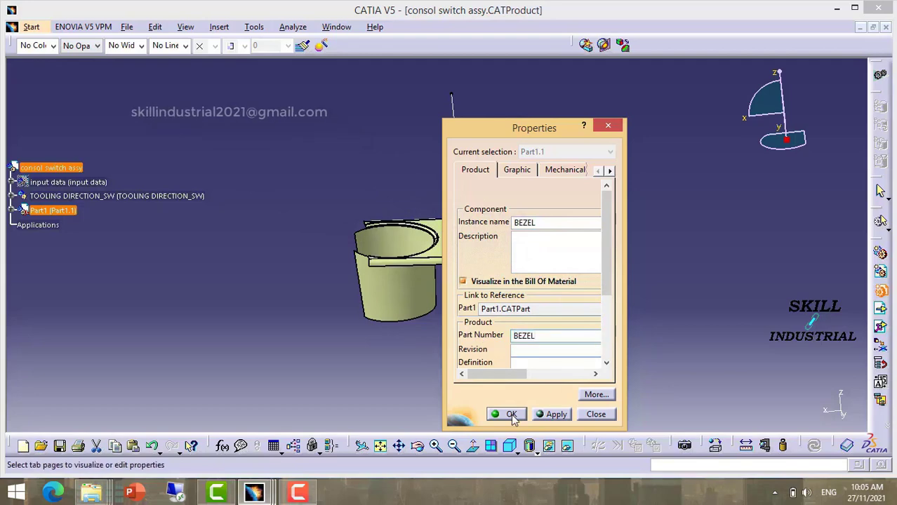
left_click(511, 413)
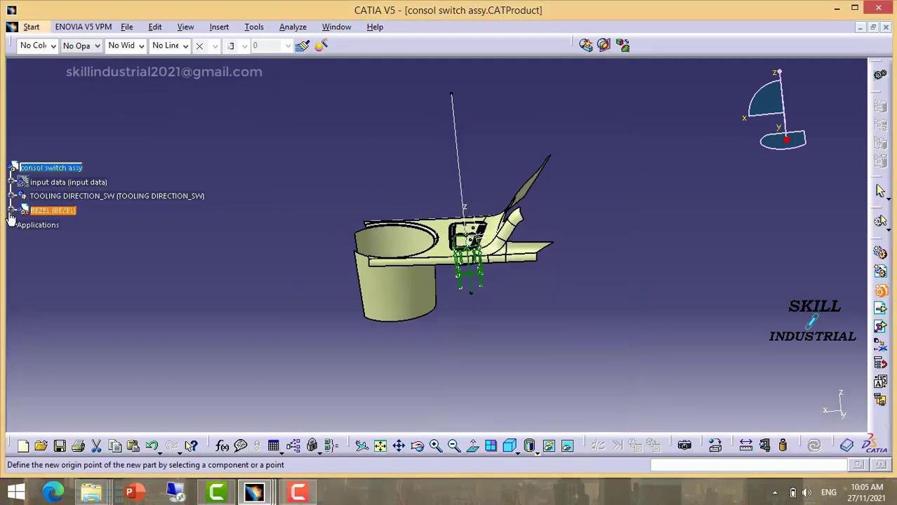
- Activate the BEZEL part and add a geometrical set named INPUT
left_click(12, 211)
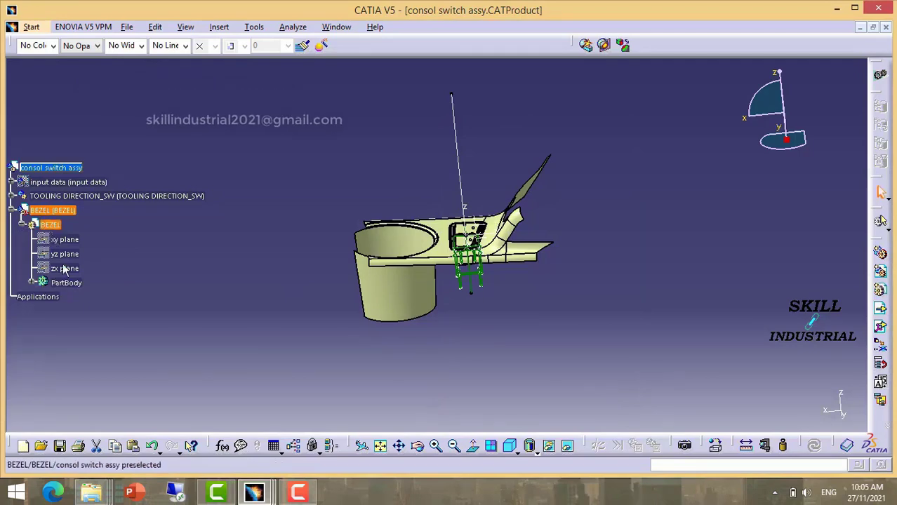
left_click(51, 225)
double_click(50, 223)
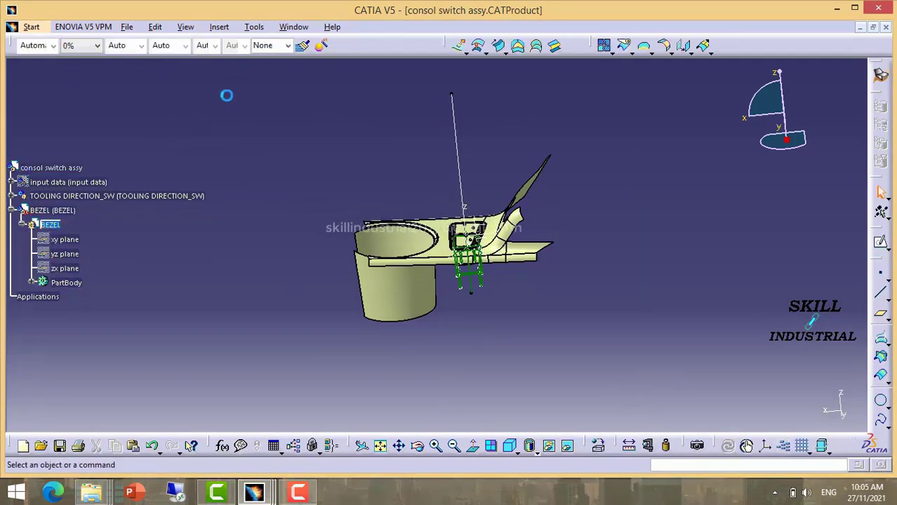
left_click(220, 26)
left_click(250, 75)
type("INPUT")
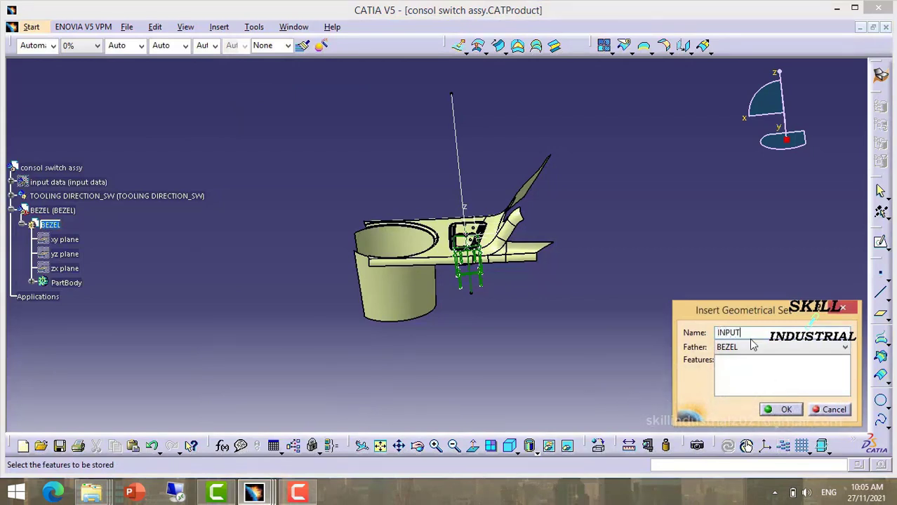
left_click(785, 413)
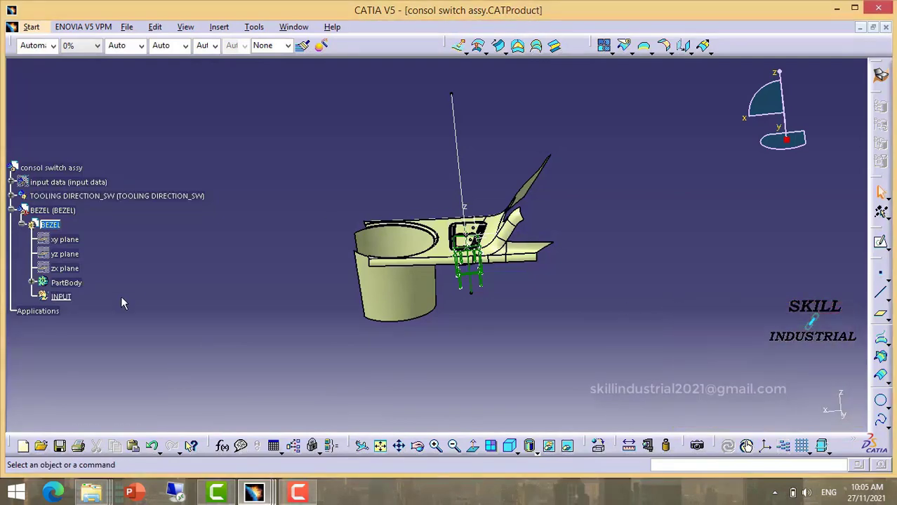
- Add a second geometrical set named WIP1 to BEZEL
left_click(219, 26)
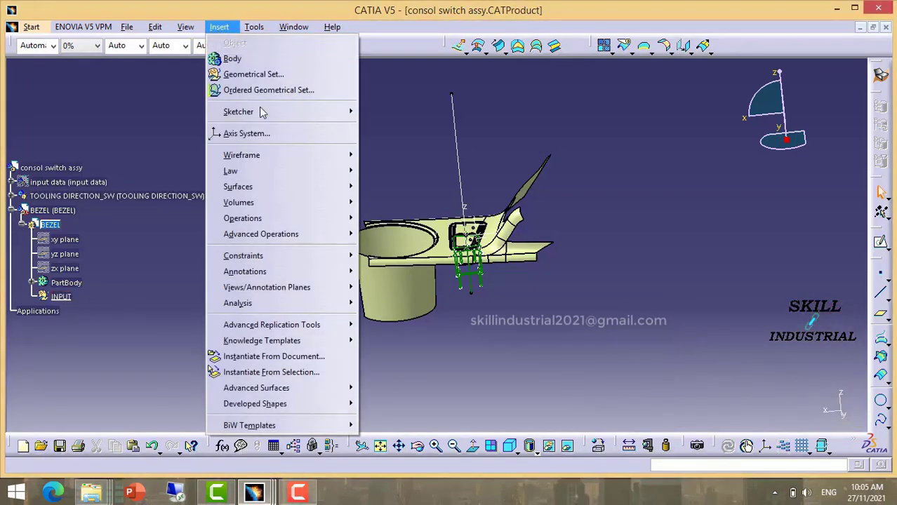
left_click(231, 74)
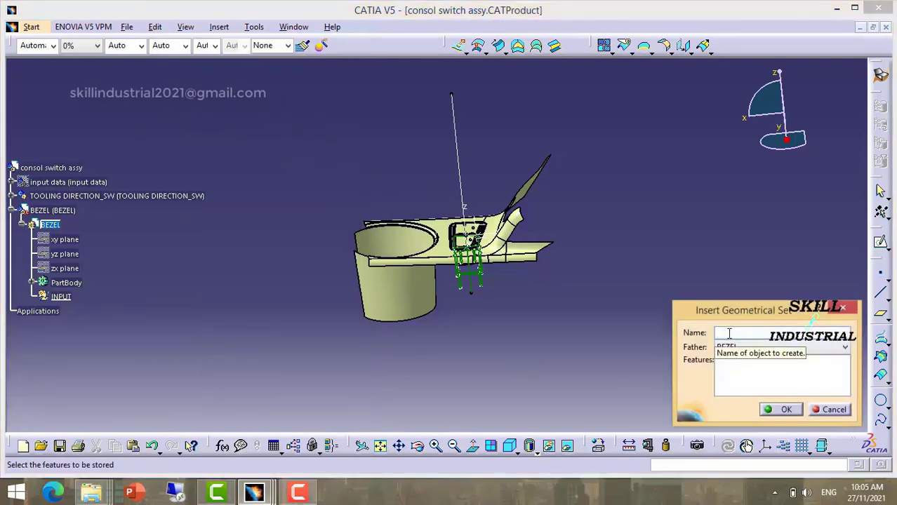
type("Wi")
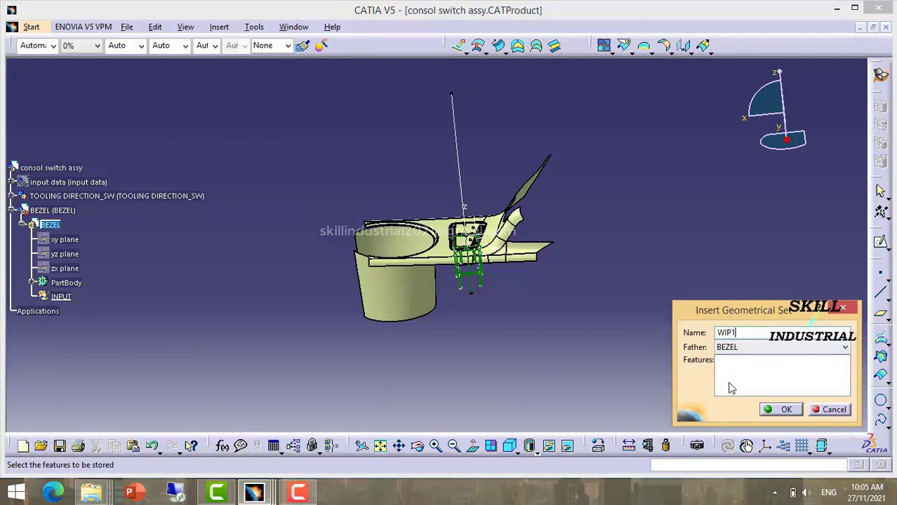
left_click(785, 410)
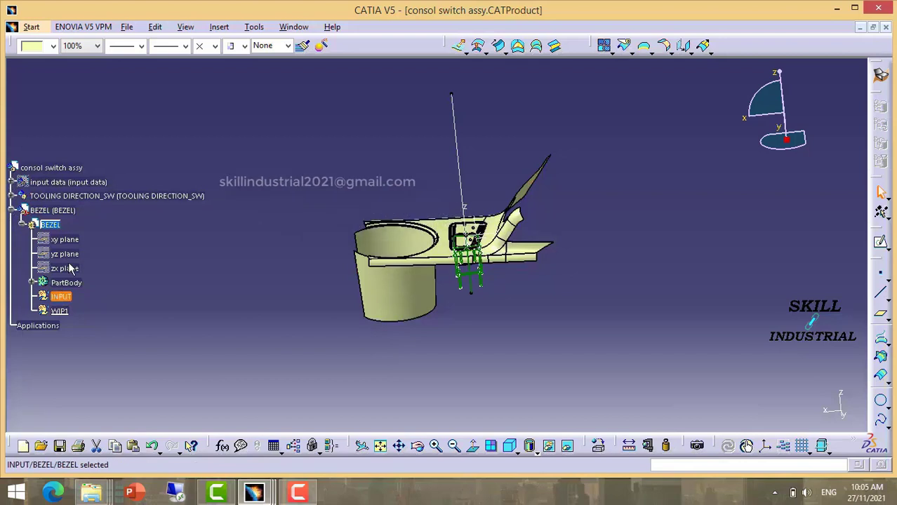
- Expand input data > MASTER SECTION and copy its published Join.1
left_click(21, 182)
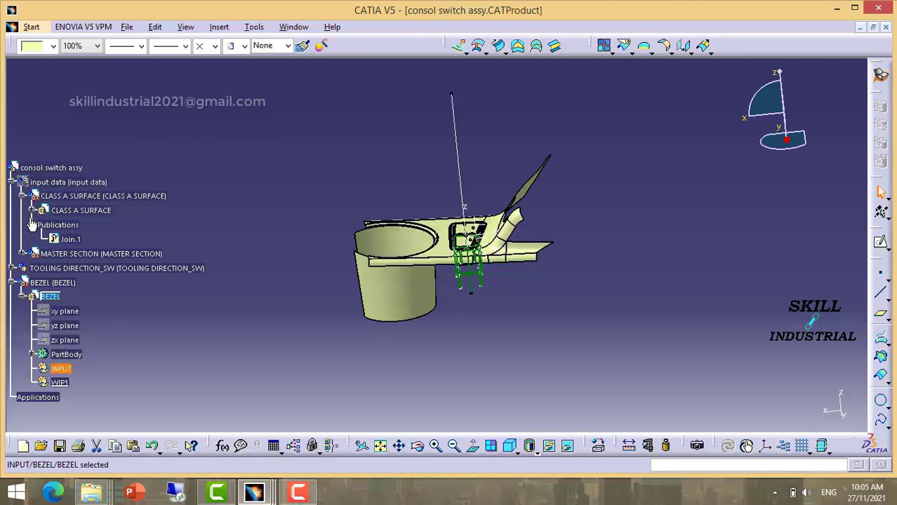
left_click(24, 254)
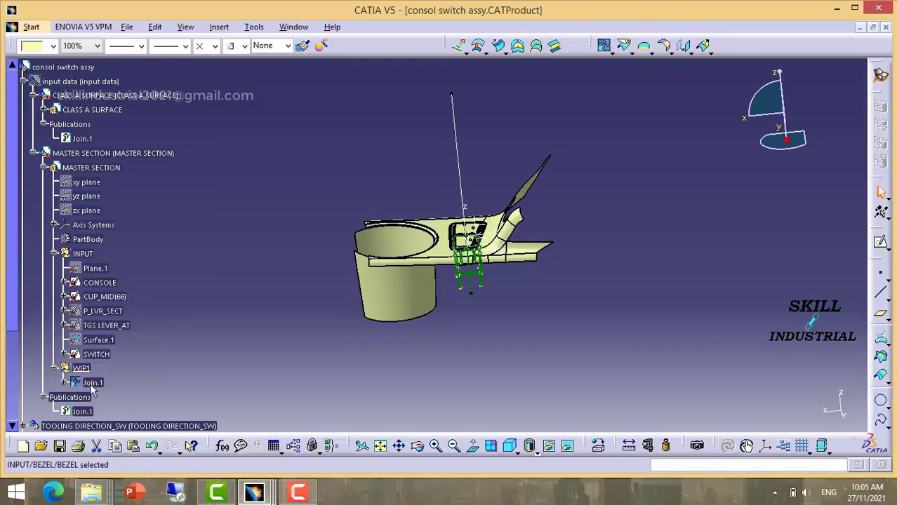
left_click(90, 382)
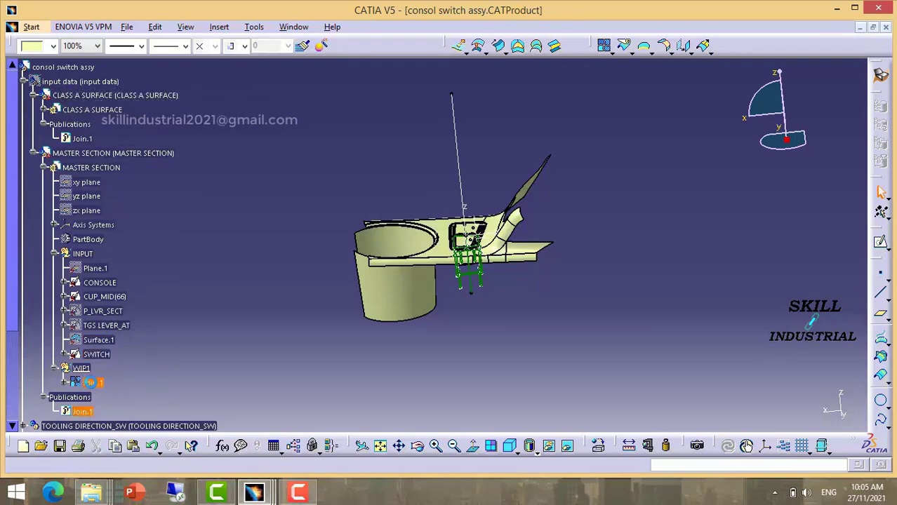
double_click(95, 384)
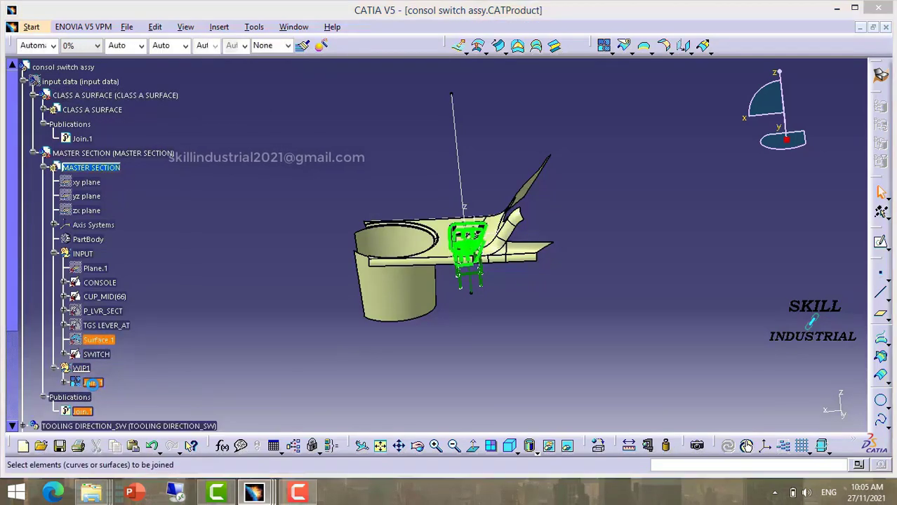
left_click(777, 410)
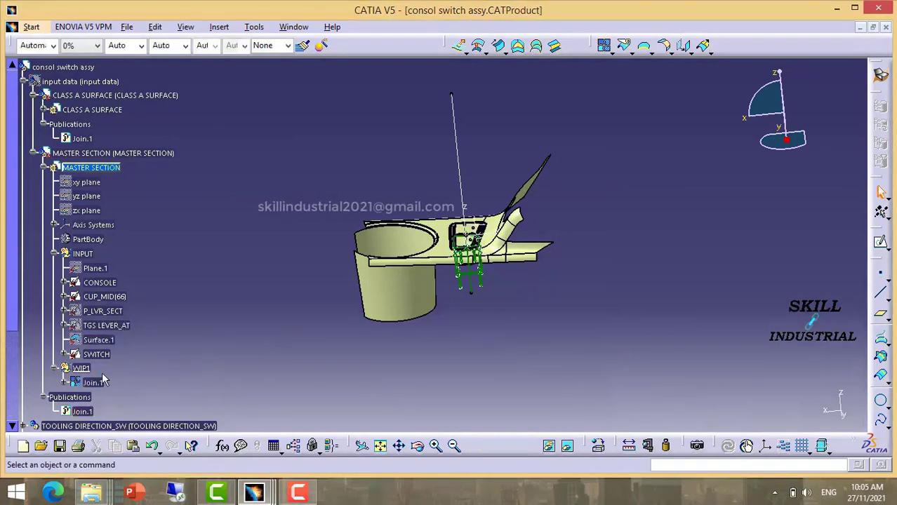
right_click(92, 384)
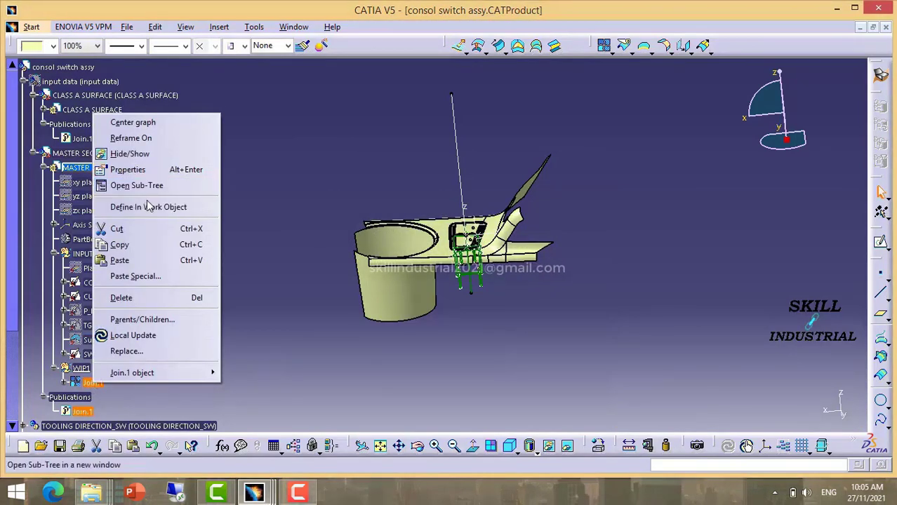
left_click(149, 207)
right_click(96, 411)
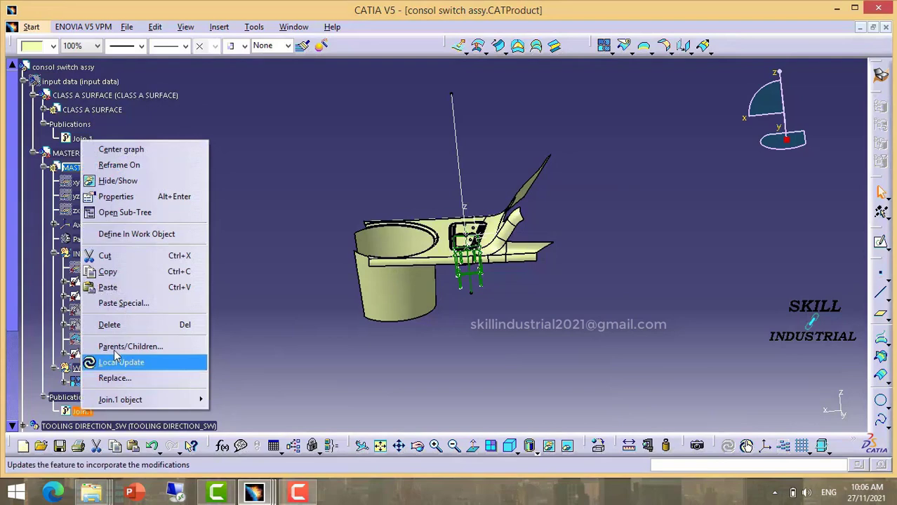
left_click(109, 273)
- Paste Special Join.1 As Result into BEZEL's INPUT set as the work object
scroll(117, 367, "down", 2)
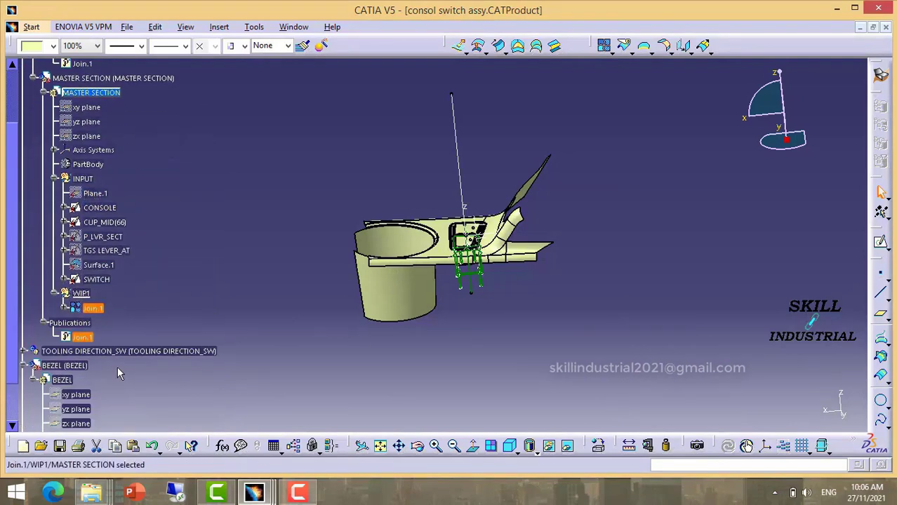
scroll(139, 327, "down", 4)
left_click(72, 265)
left_click(516, 275)
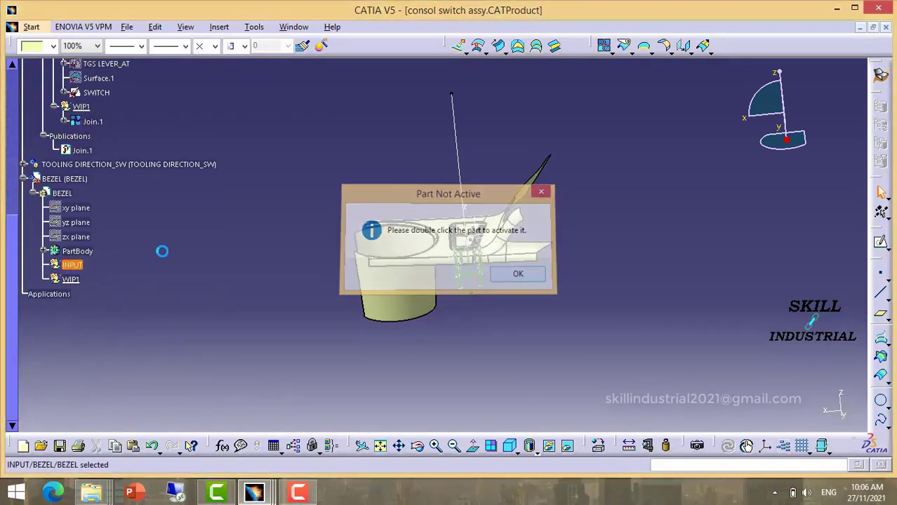
right_click(77, 267)
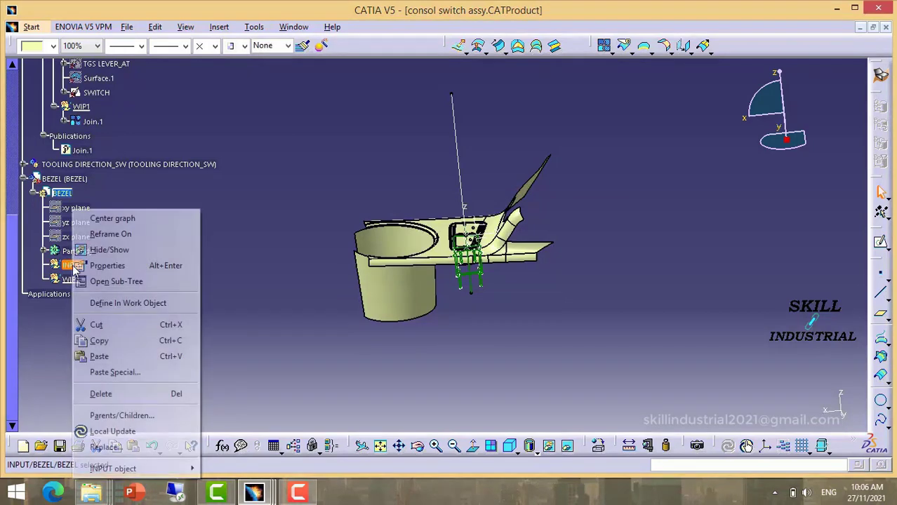
left_click(112, 303)
right_click(74, 266)
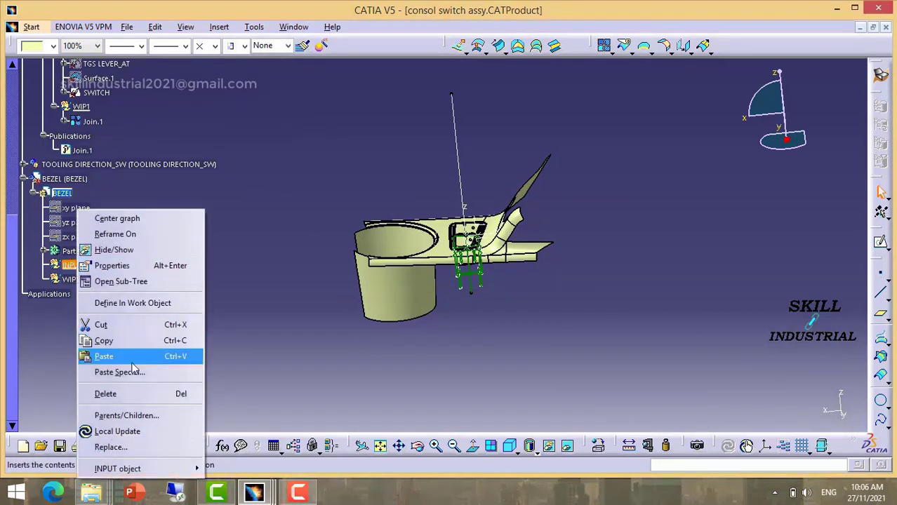
left_click(188, 371)
left_click(759, 356)
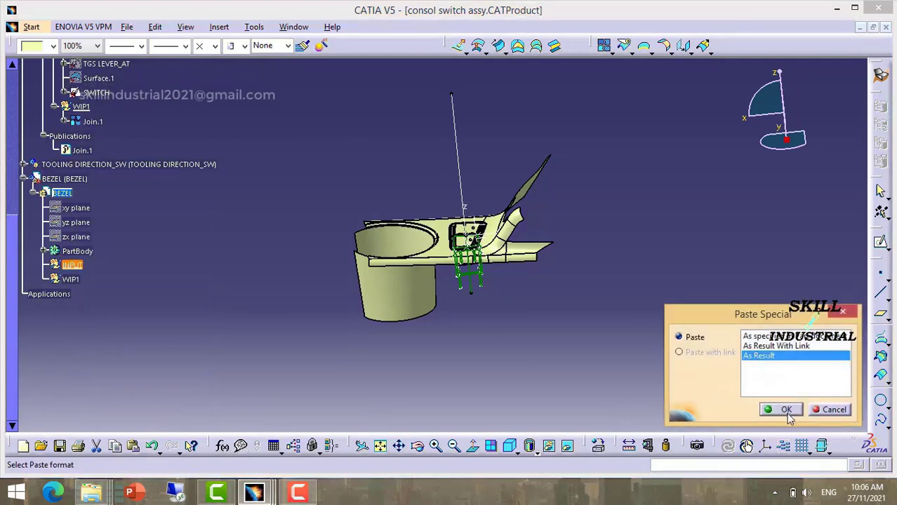
left_click(781, 409)
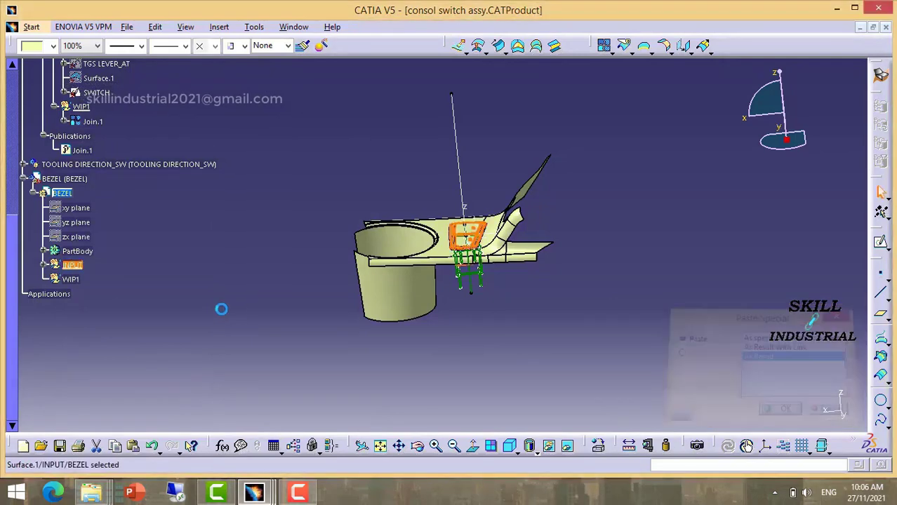
- Expand and collapse INPUT to check the pasted Surface.1
left_click(44, 265)
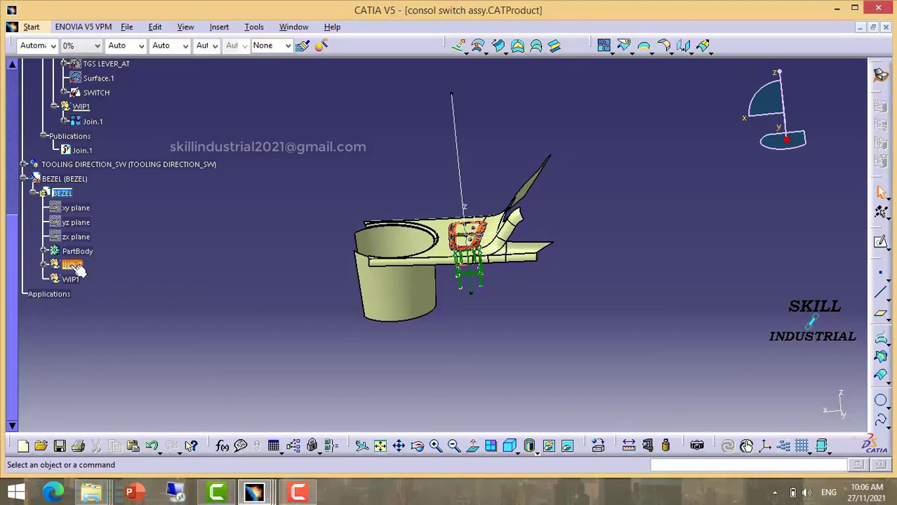
left_click(44, 265)
left_click(73, 279)
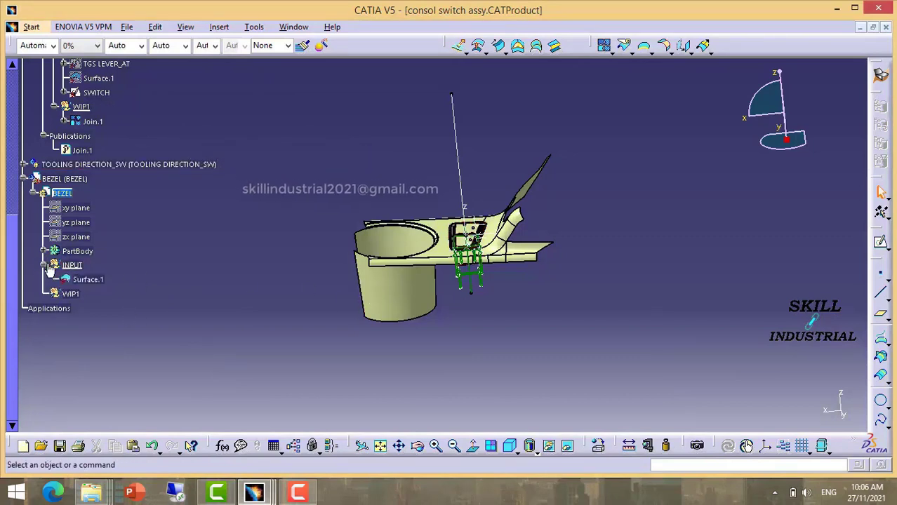
key("Delete")
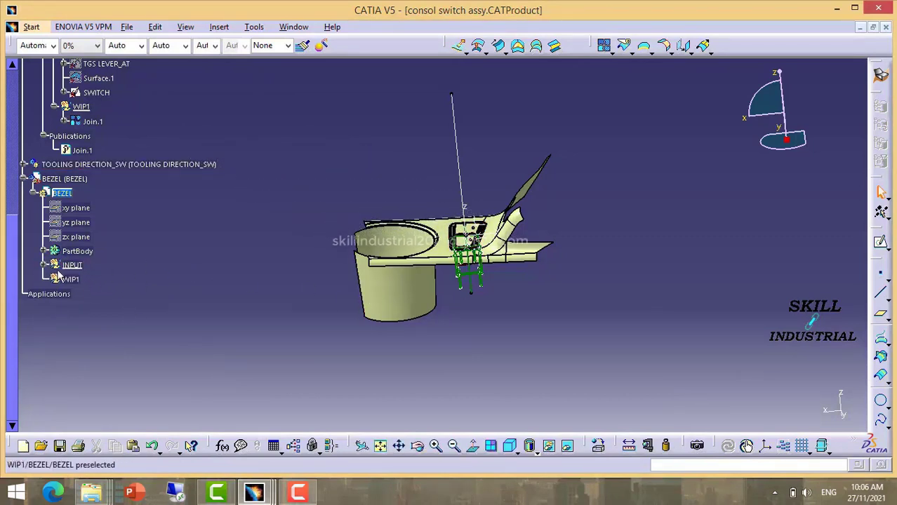
left_click(44, 265)
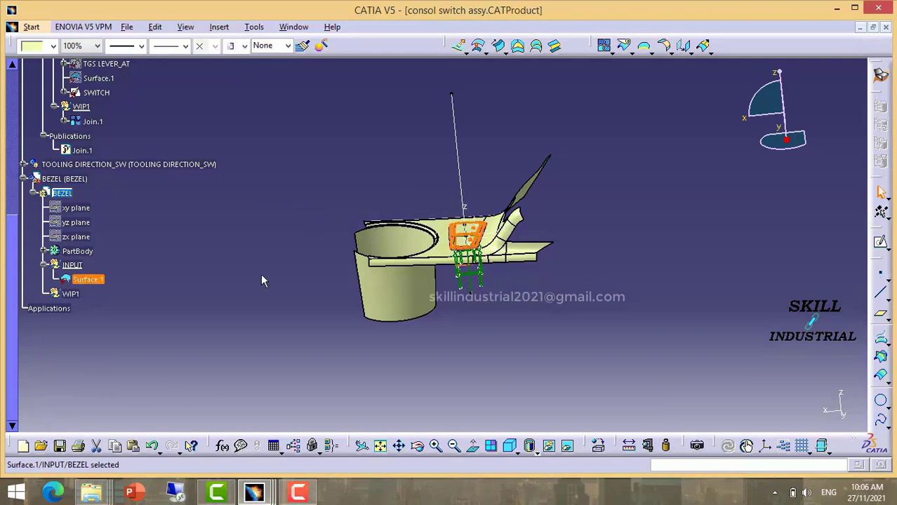
left_click(44, 265)
scroll(113, 271, "up", 5)
- Expand TOOLING DIRECTION_SW down to the part and copy the TOOLING DIRECT element
scroll(112, 271, "up", 5)
scroll(85, 246, "down", 8)
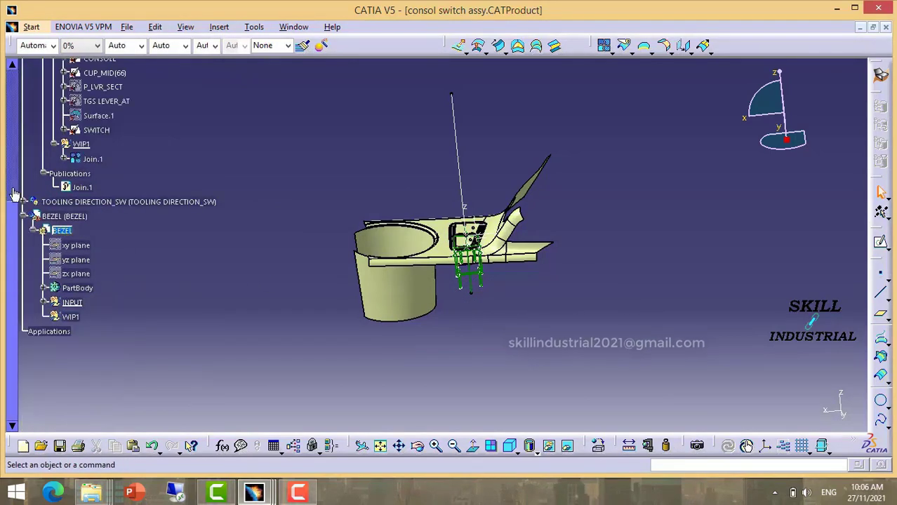
left_click(23, 202)
left_click(34, 216)
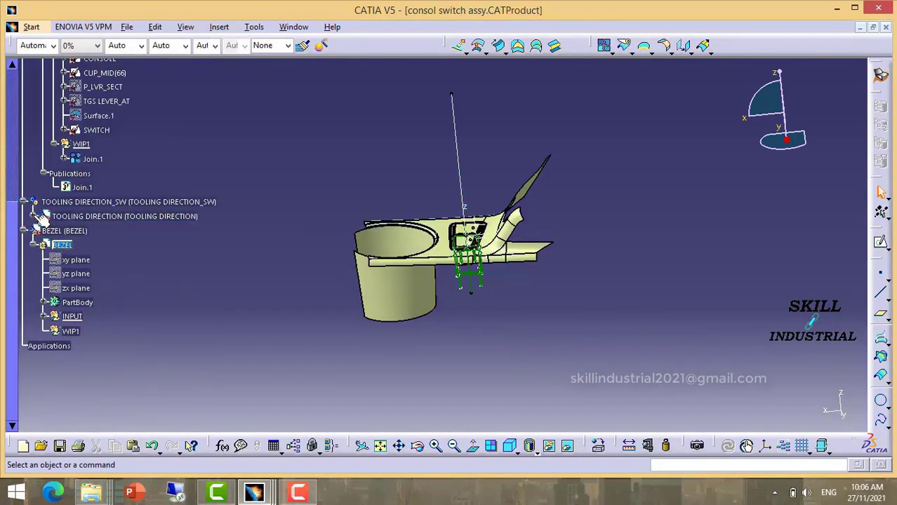
left_click(44, 230)
scroll(200, 297, "down", 5)
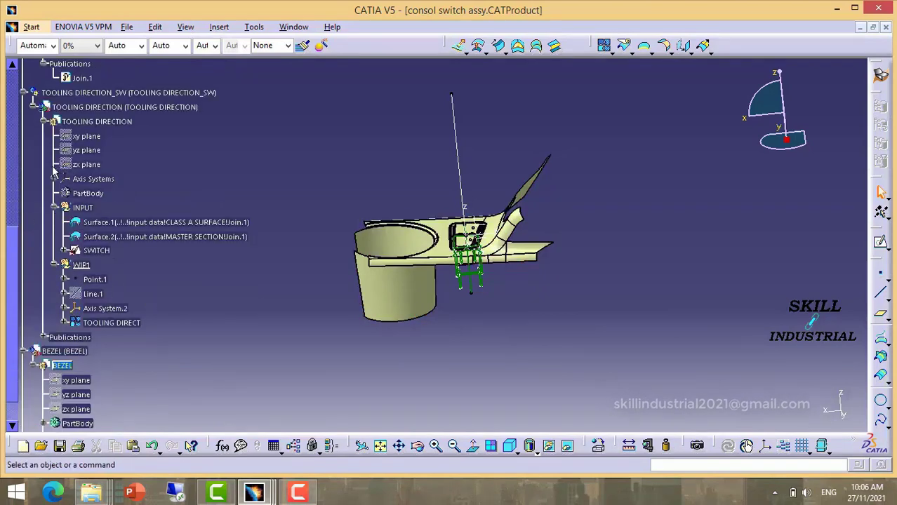
right_click(111, 329)
left_click(139, 184)
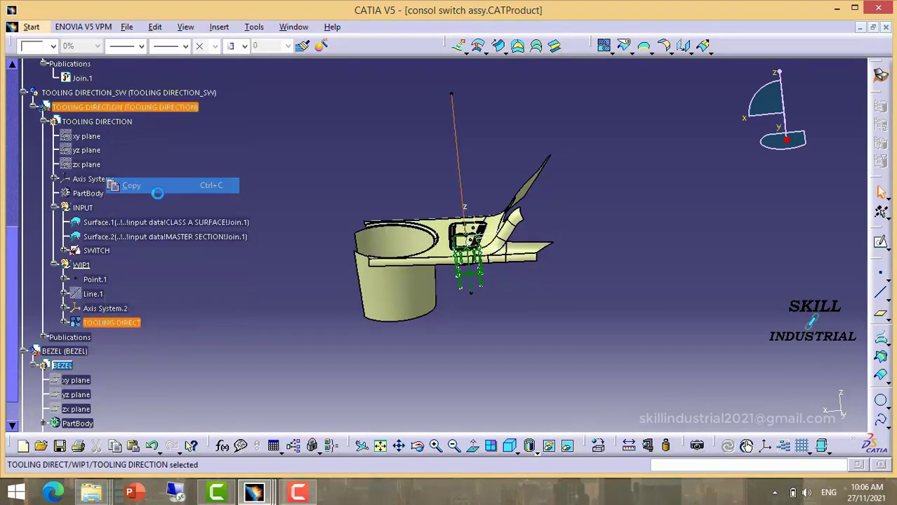
- Paste it into BEZEL's INPUT set As Result With Link
left_click(33, 107)
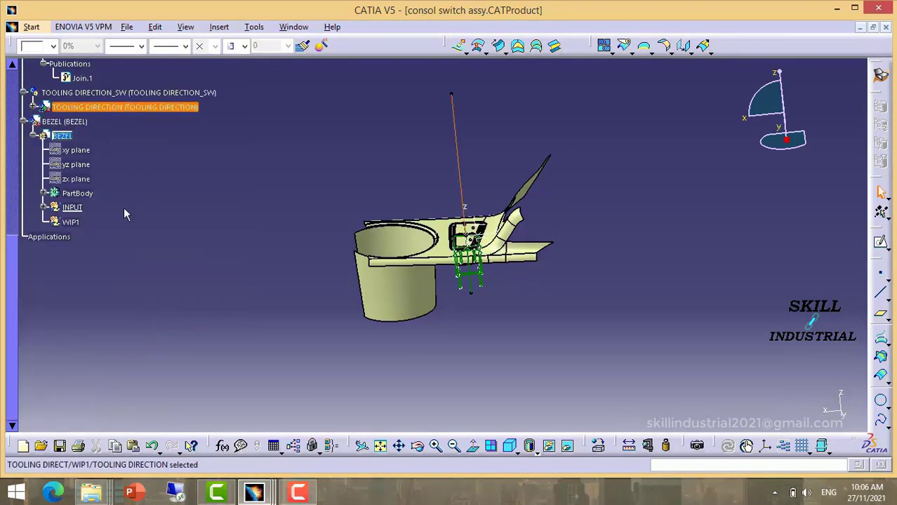
right_click(74, 207)
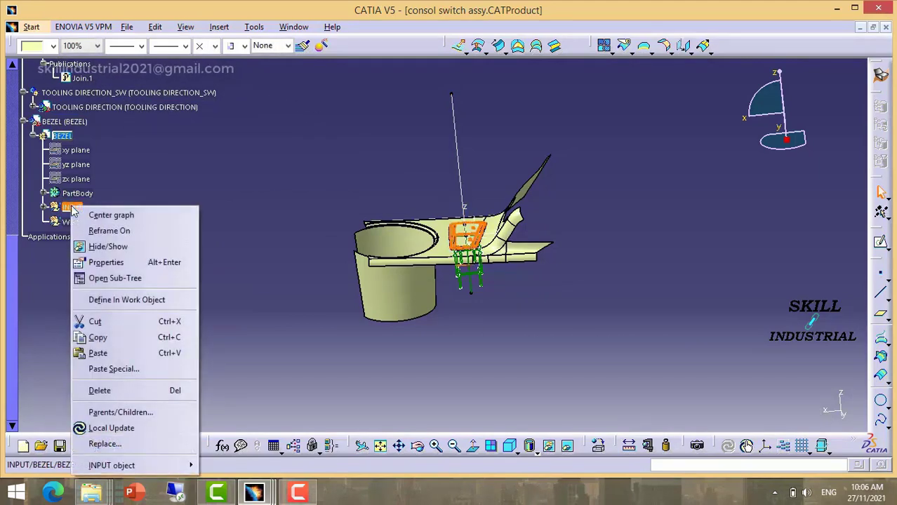
left_click(112, 369)
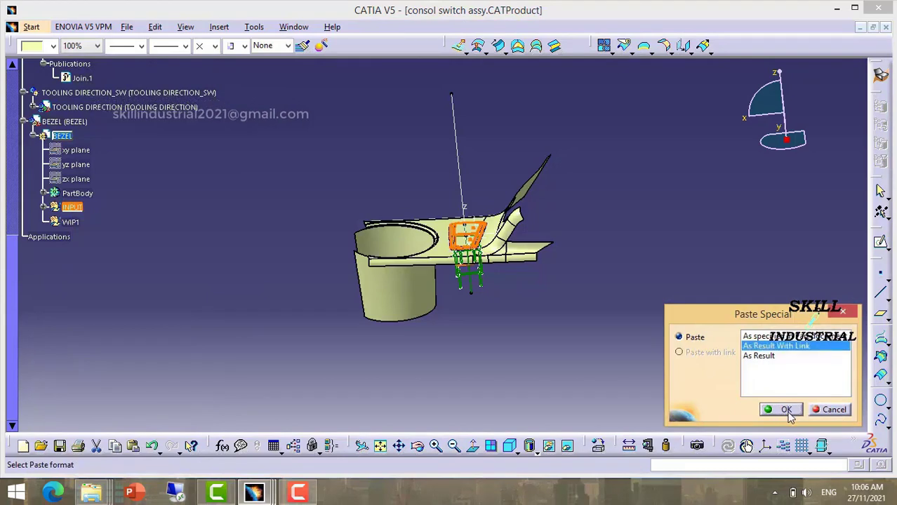
left_click(785, 410)
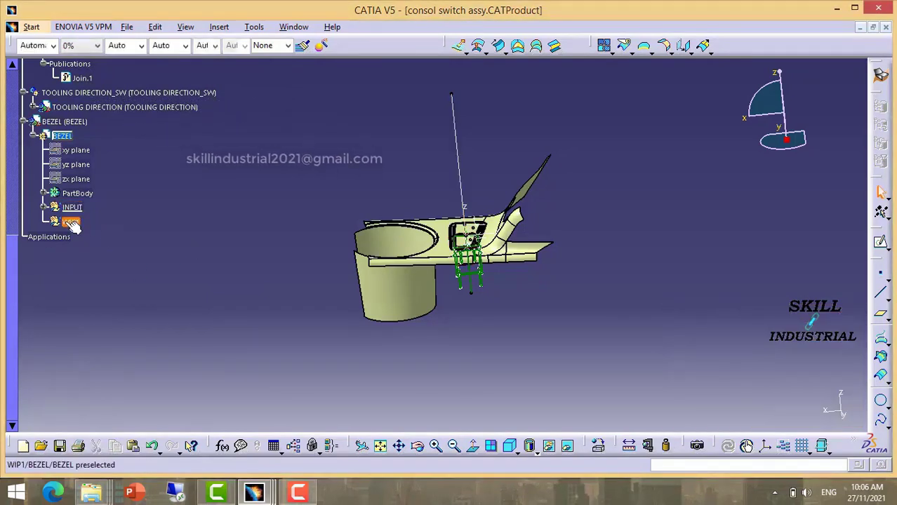
left_click(44, 208)
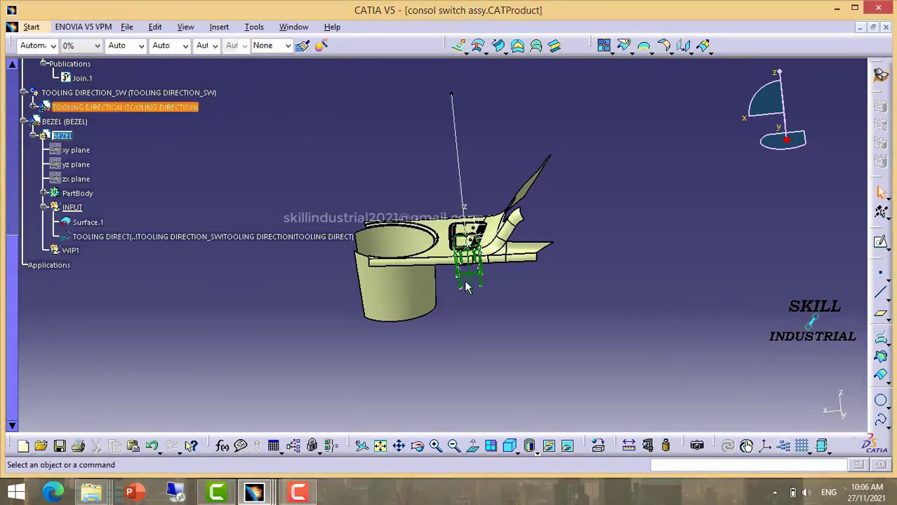
middle_click_drag(403, 309, 491, 337)
scroll(145, 250, "up", 3)
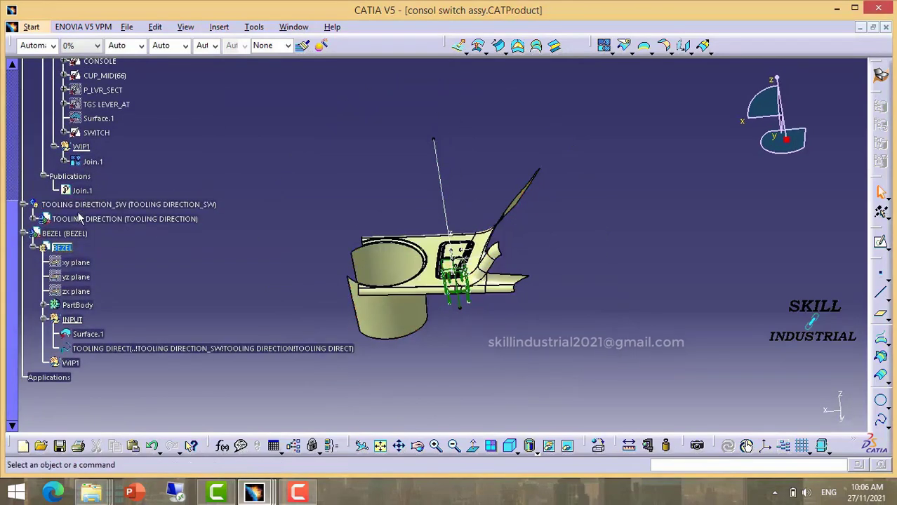
- Hide the TOOLING DIRECTION_SW product with Hide/Show
left_click(25, 204)
left_click(100, 204)
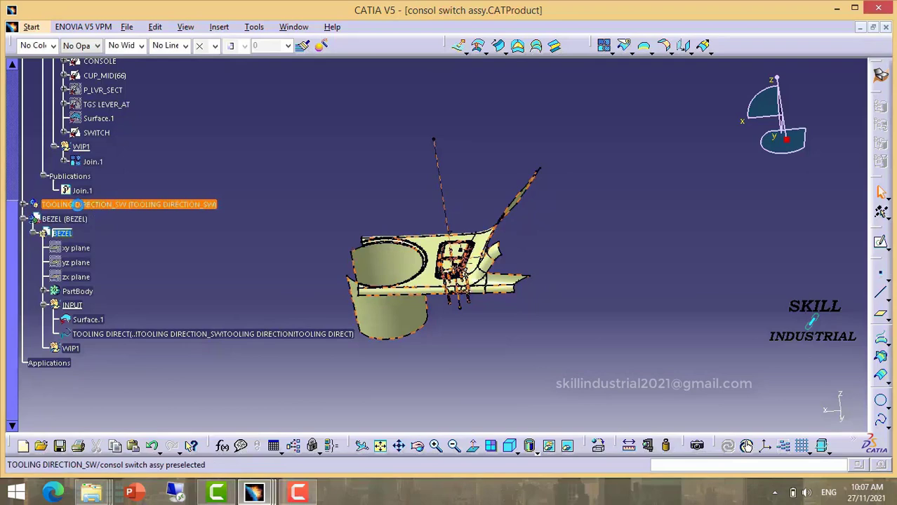
scroll(105, 211, "up", 5)
left_click(23, 155)
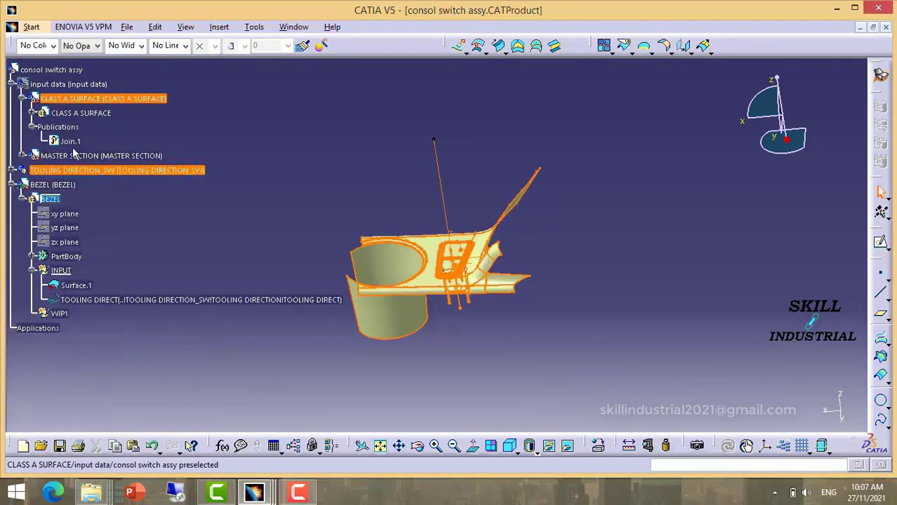
right_click(91, 176)
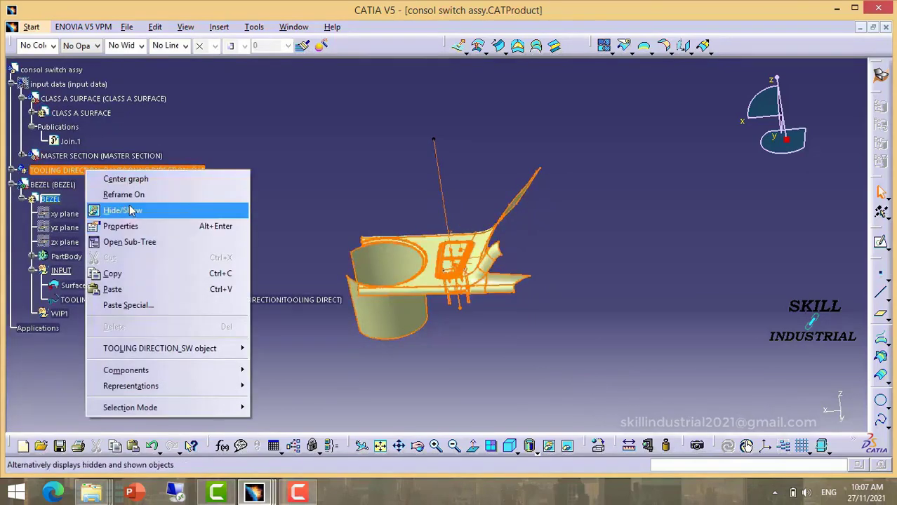
left_click(122, 208)
- Activate the BEZEL part by double-clicking it and expand its PartBody
mouse_move(501, 318)
middle_mouse_down()
mouse_move(410, 272)
mouse_move(421, 260)
middle_mouse_up()
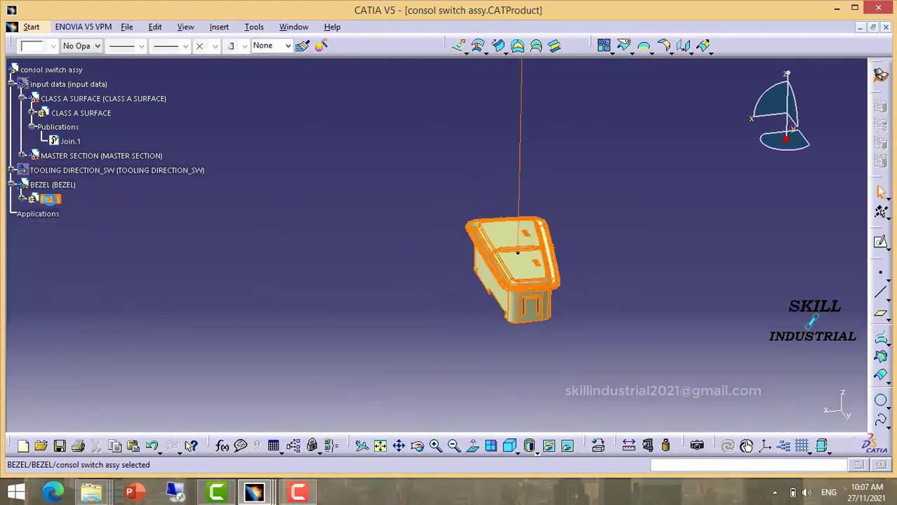
double_click(517, 253)
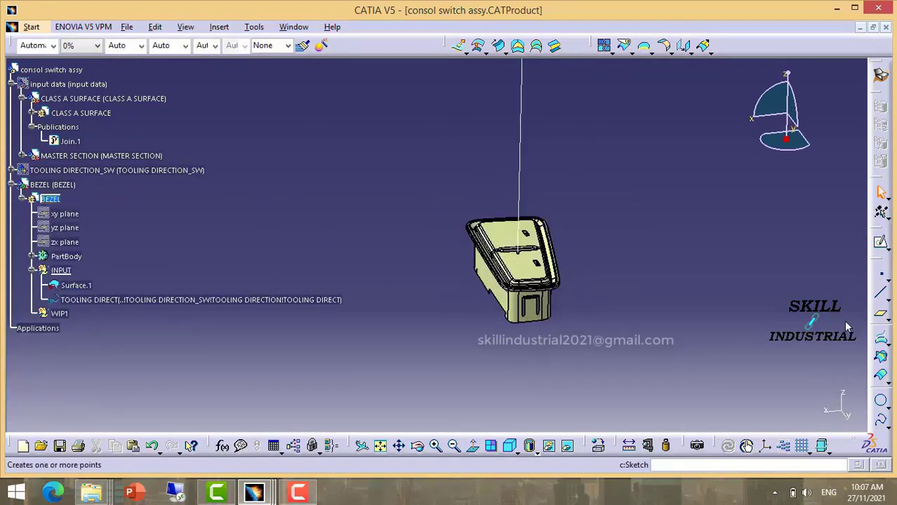
left_click(32, 257)
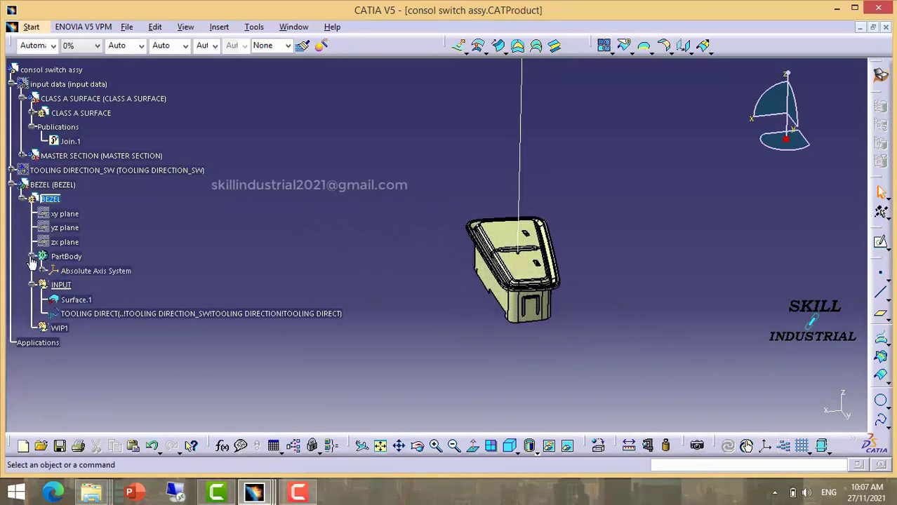
- Copy Axis System.2 from TOOLING DIRECTION_SW and paste it into the BEZEL part
left_click(32, 258)
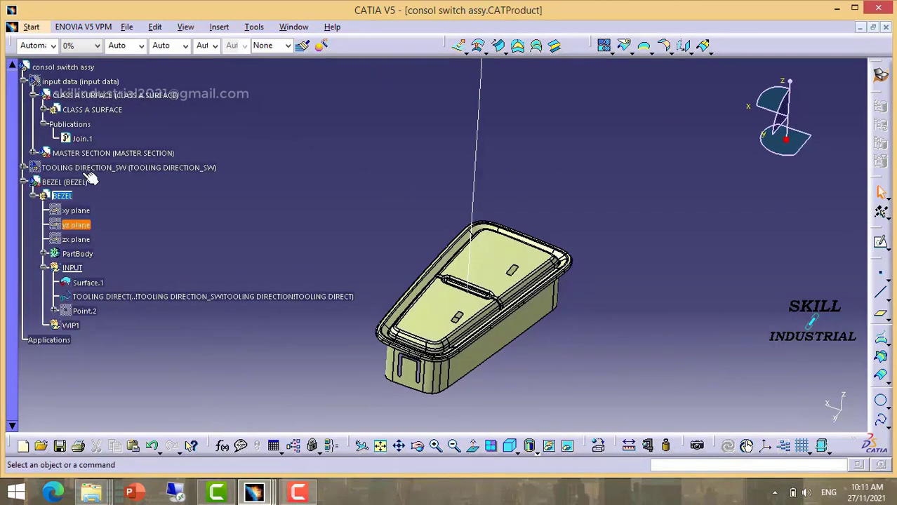
left_click(12, 205)
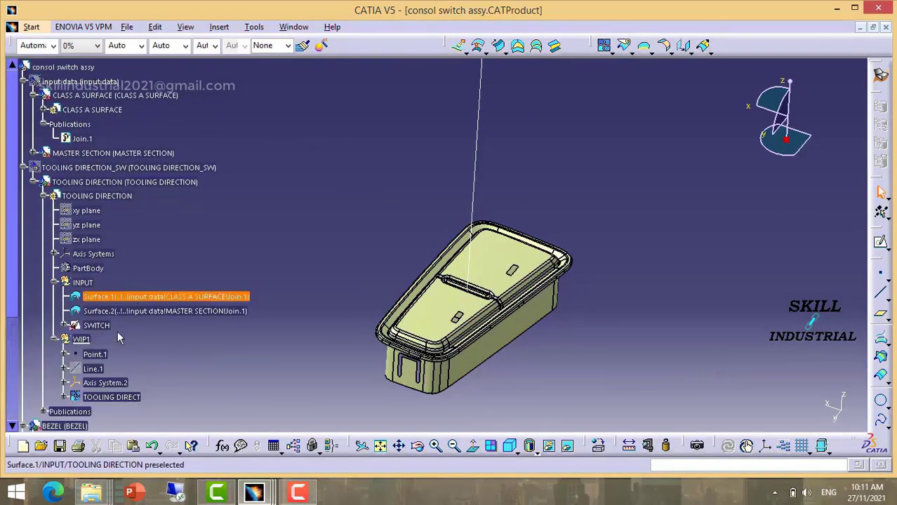
right_click(108, 385)
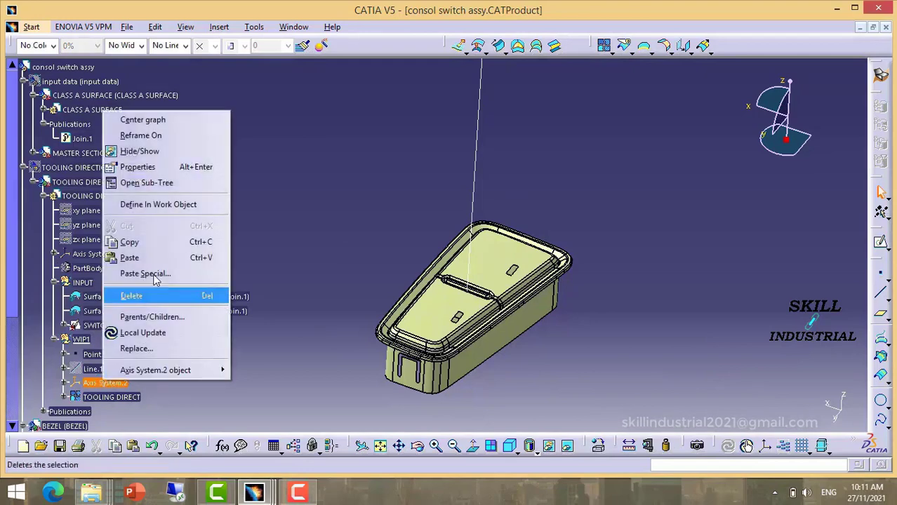
left_click(140, 241)
left_click(23, 168)
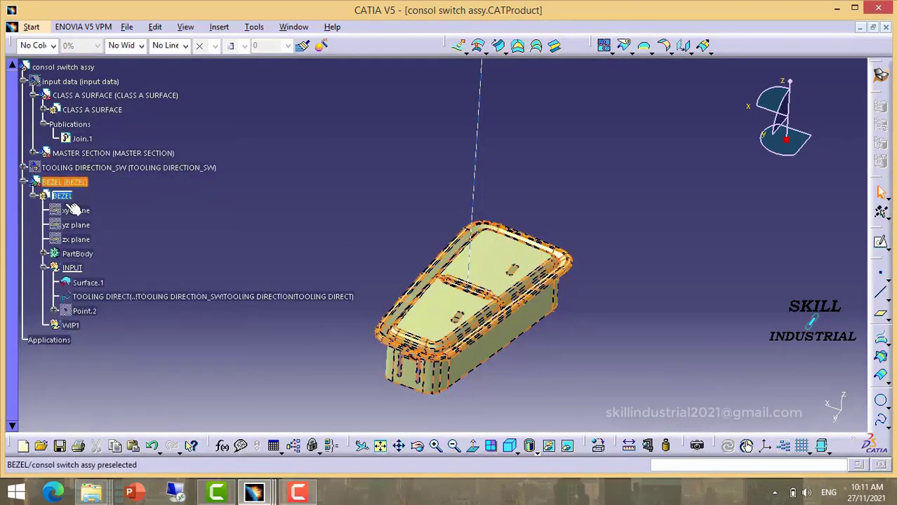
left_click(62, 195)
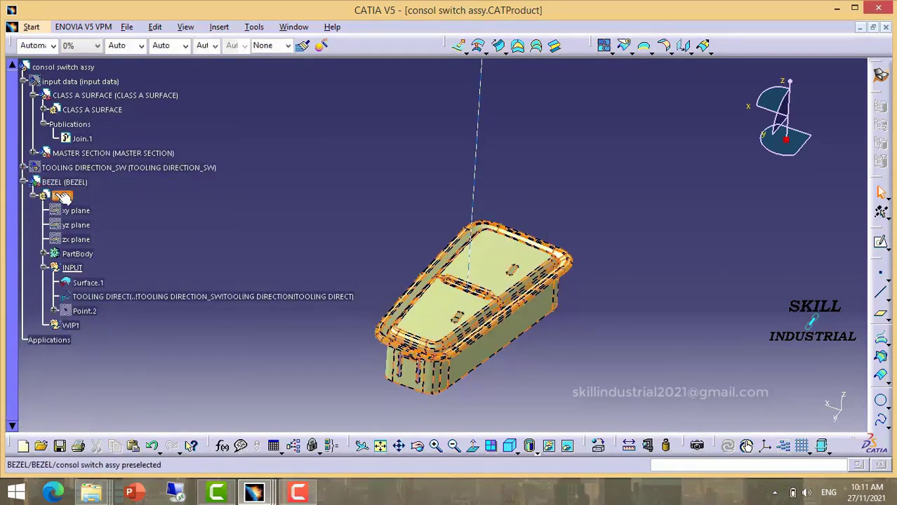
right_click(58, 196)
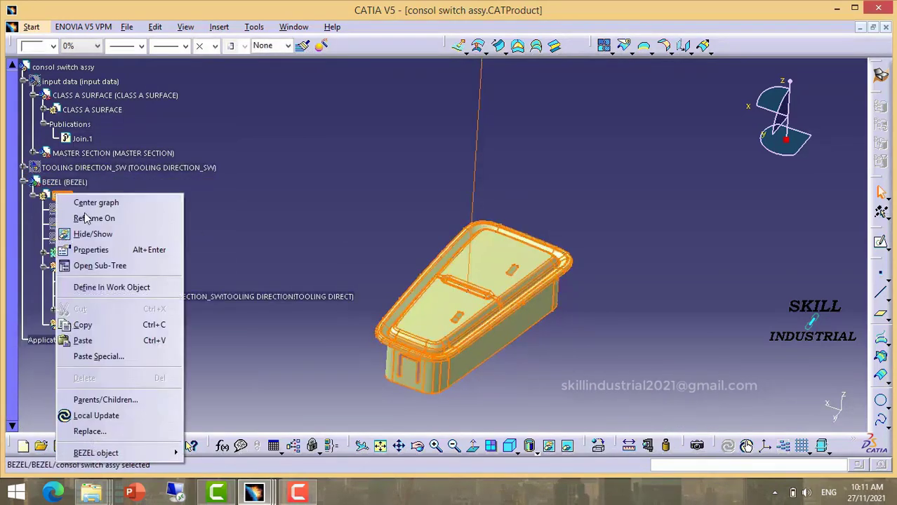
left_click(82, 341)
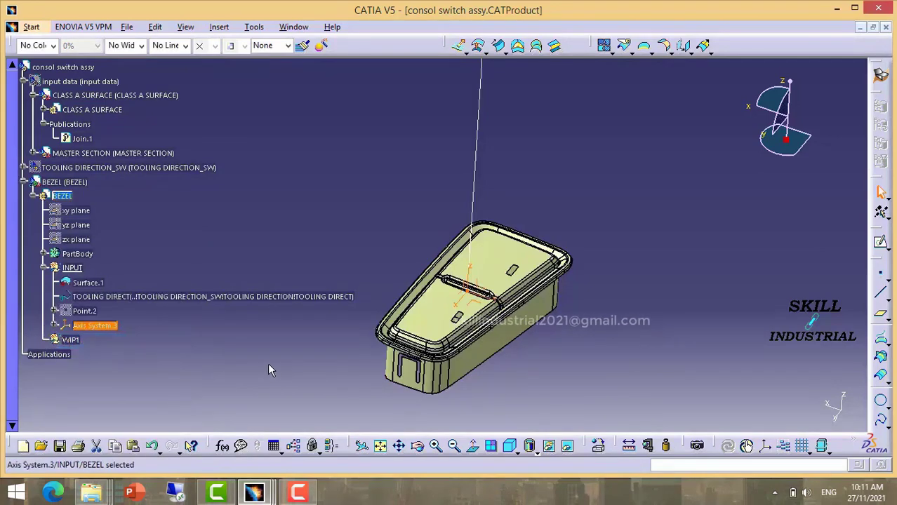
- Inspect the pasted axis system and delete the leftover Point.2
left_click(352, 218)
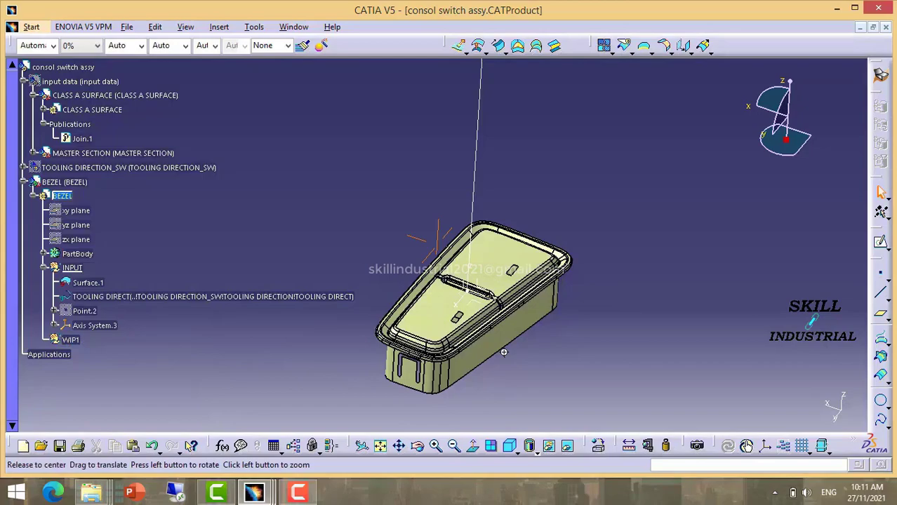
middle_click_drag(503, 353, 486, 320)
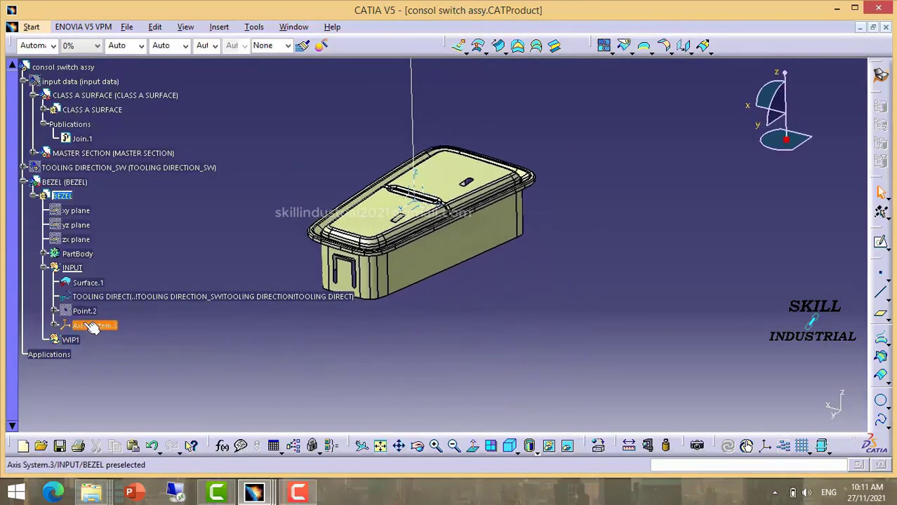
mouse_move(427, 320)
middle_mouse_down()
mouse_move(457, 357)
mouse_move(493, 201)
middle_mouse_up()
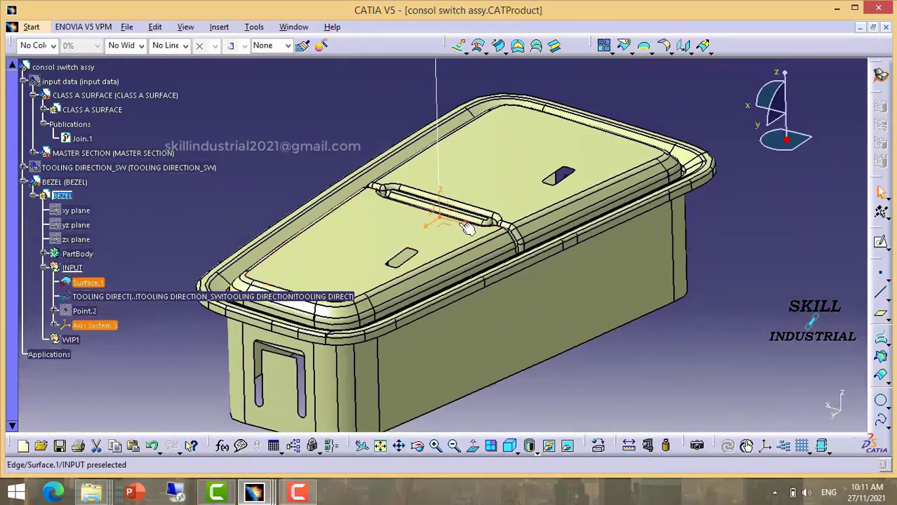
middle_click_drag(472, 242, 472, 227)
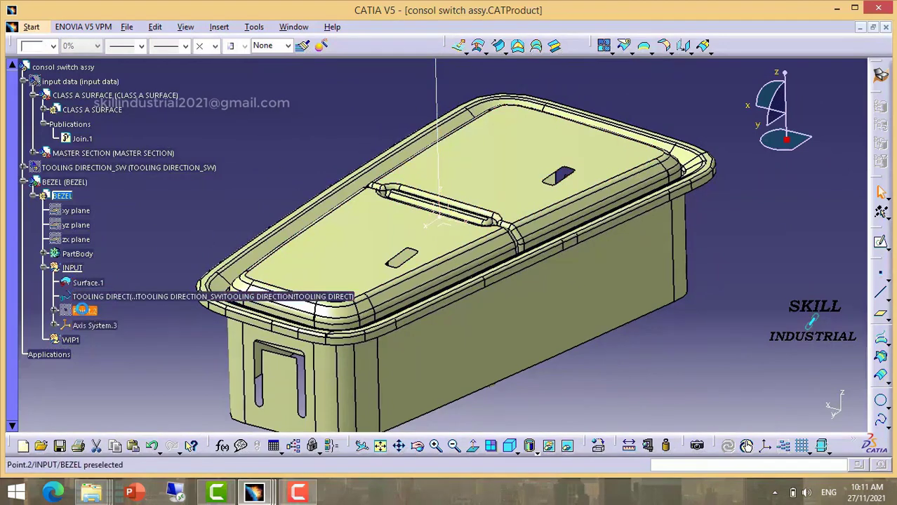
right_click(85, 311)
left_click(126, 223)
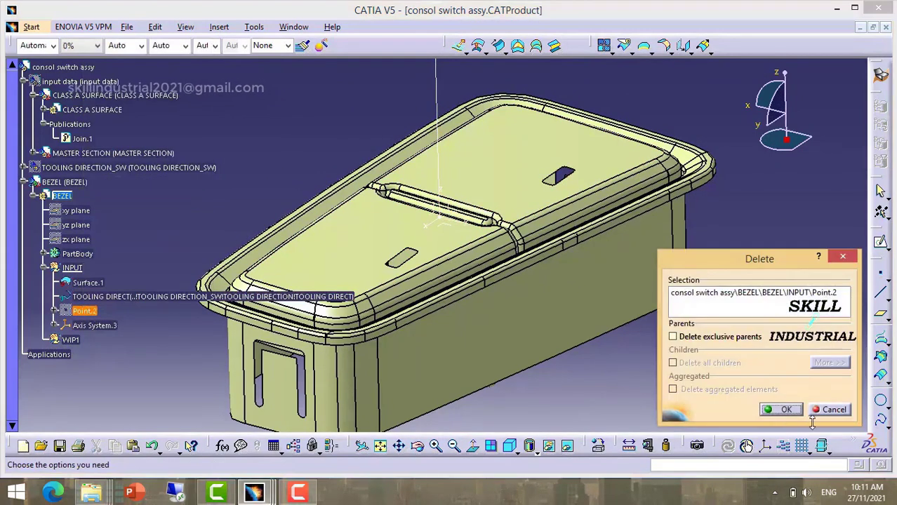
mouse_move(551, 250)
middle_mouse_down()
mouse_move(470, 270)
mouse_move(479, 277)
middle_mouse_up()
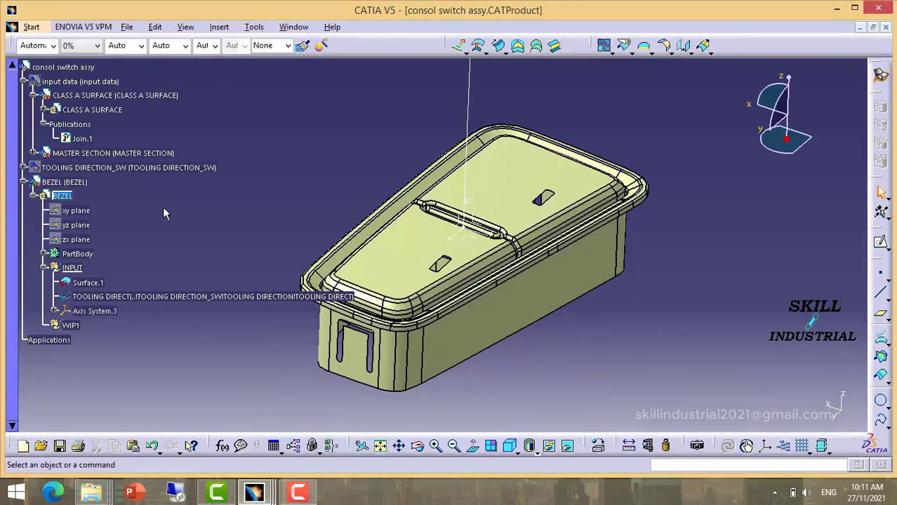
- Define PartBody as the work object, collapse INPUT and tidy the WIP1 set
right_click(88, 256)
left_click(126, 358)
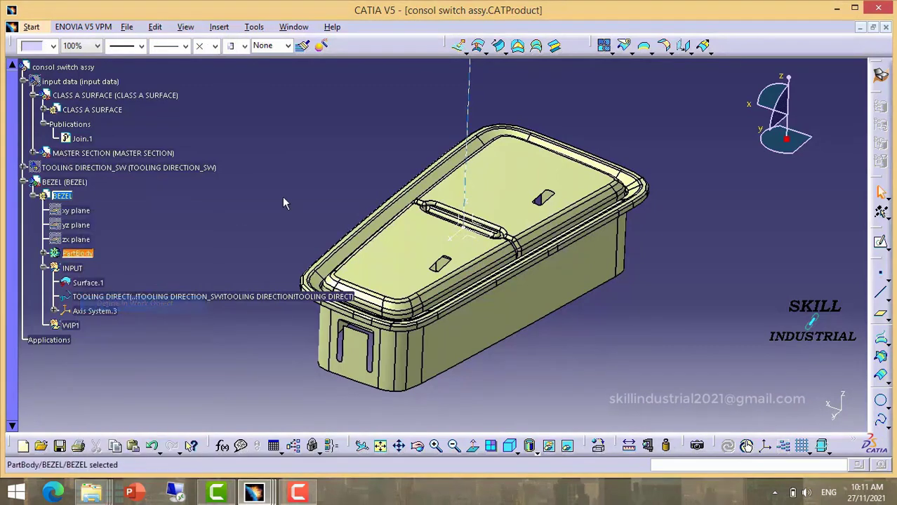
left_click(45, 269)
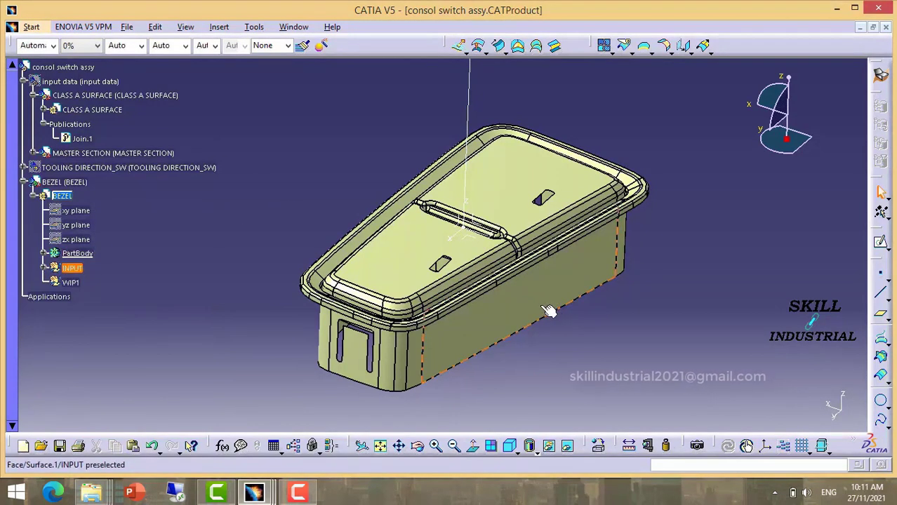
middle_click_drag(540, 311, 552, 314)
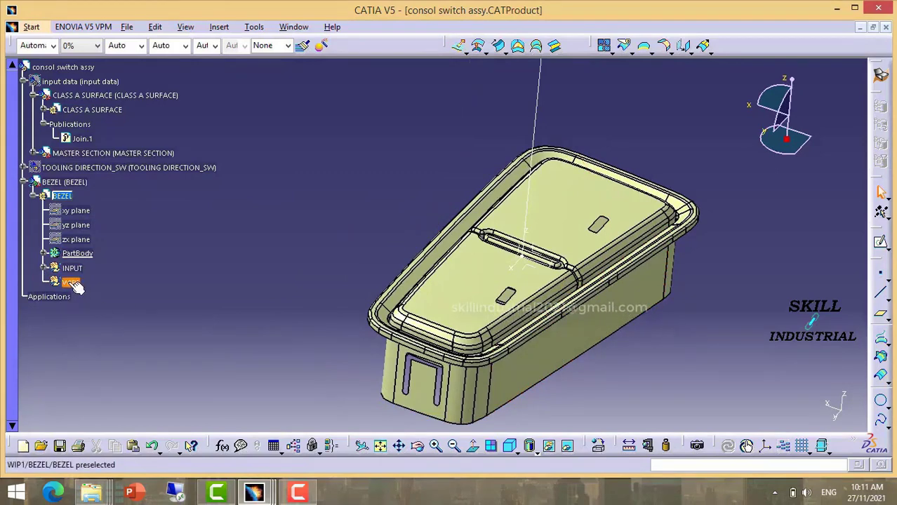
right_click(73, 284)
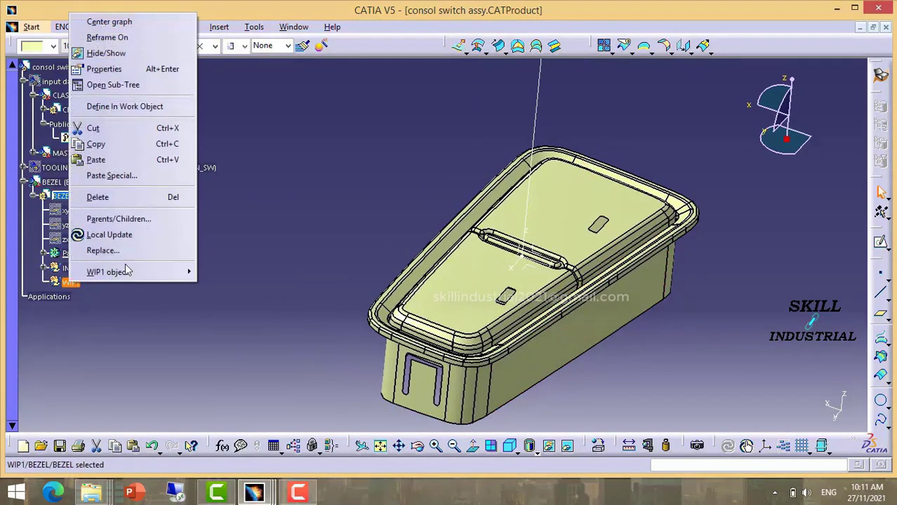
left_click(118, 199)
left_click(220, 28)
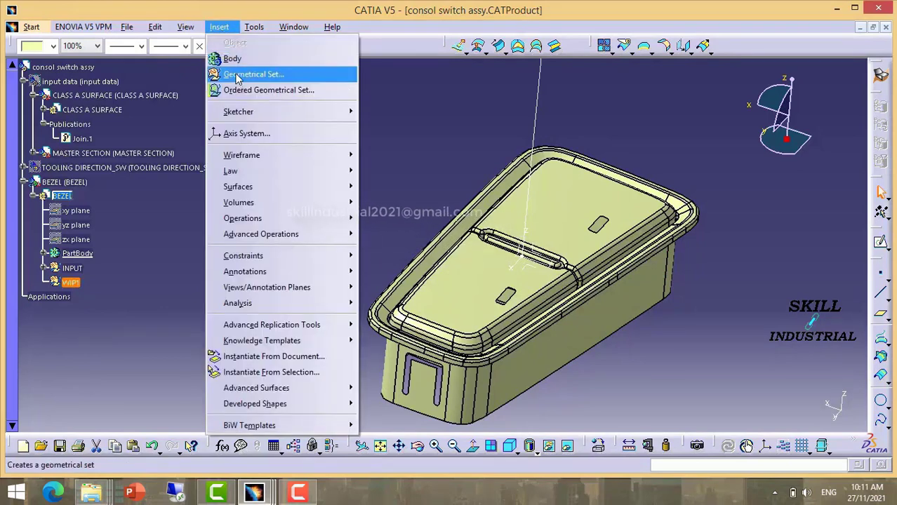
key("Escape")
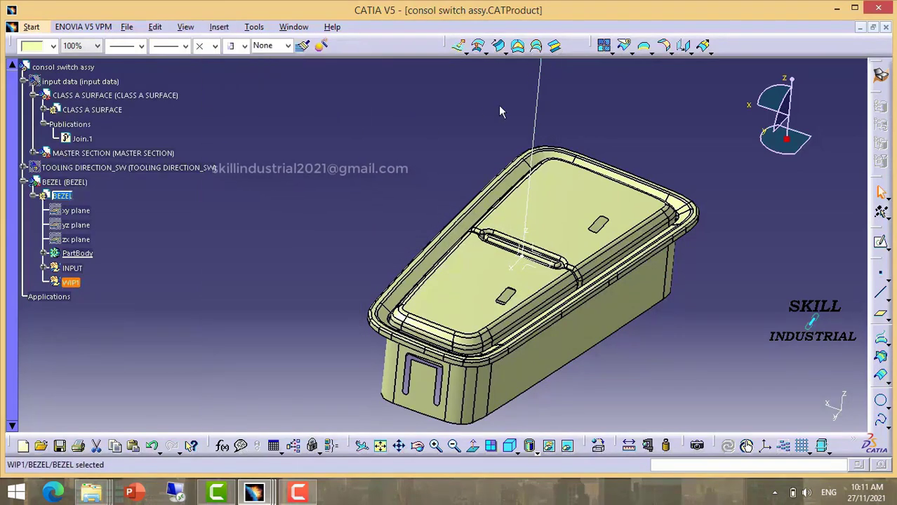
- Extract the two bezel rim faces as inputs for a join
left_click(604, 46)
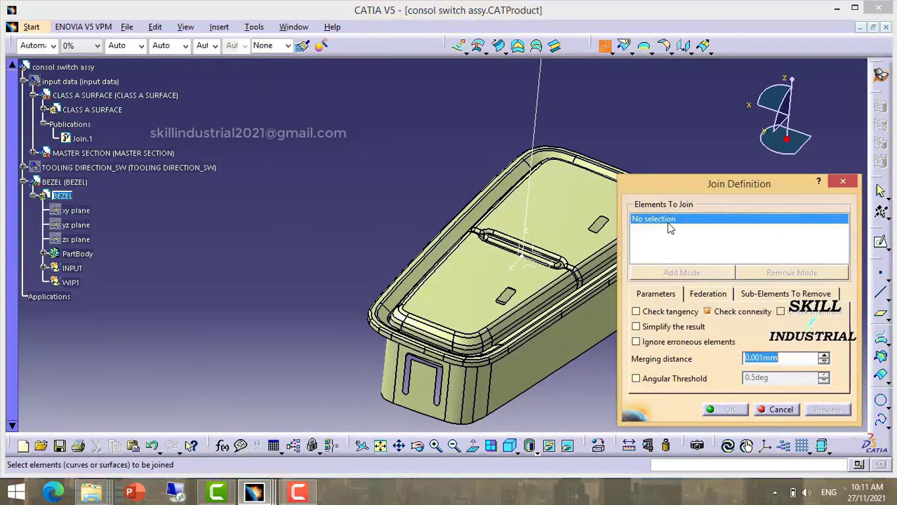
right_click(652, 221)
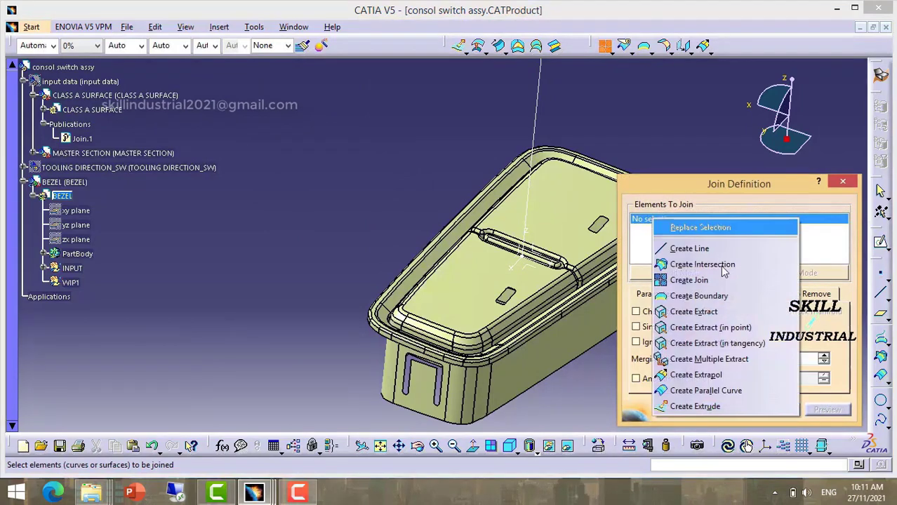
left_click(710, 312)
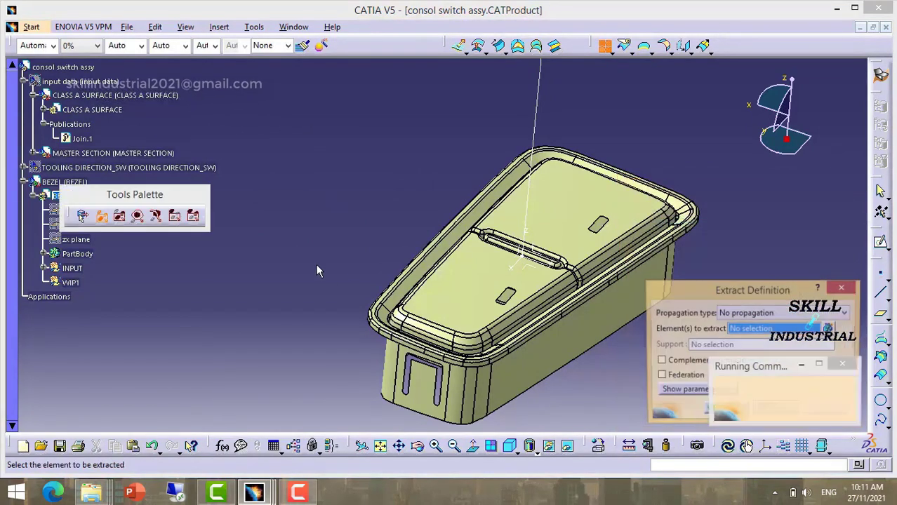
mouse_move(360, 259)
middle_mouse_down()
mouse_move(369, 228)
mouse_move(408, 250)
mouse_move(396, 296)
mouse_move(535, 291)
mouse_move(535, 261)
mouse_move(340, 276)
mouse_move(327, 240)
middle_mouse_up()
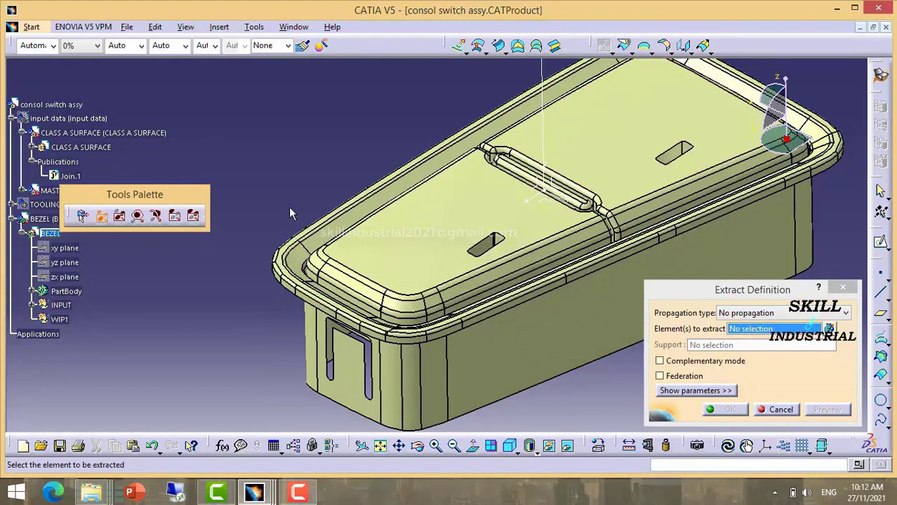
mouse_move(432, 301)
middle_mouse_down()
mouse_move(415, 356)
mouse_move(277, 165)
mouse_move(240, 195)
middle_mouse_up()
left_click(240, 195)
mouse_move(290, 270)
middle_mouse_down()
mouse_move(467, 339)
mouse_move(819, 353)
middle_mouse_up()
left_click(828, 328)
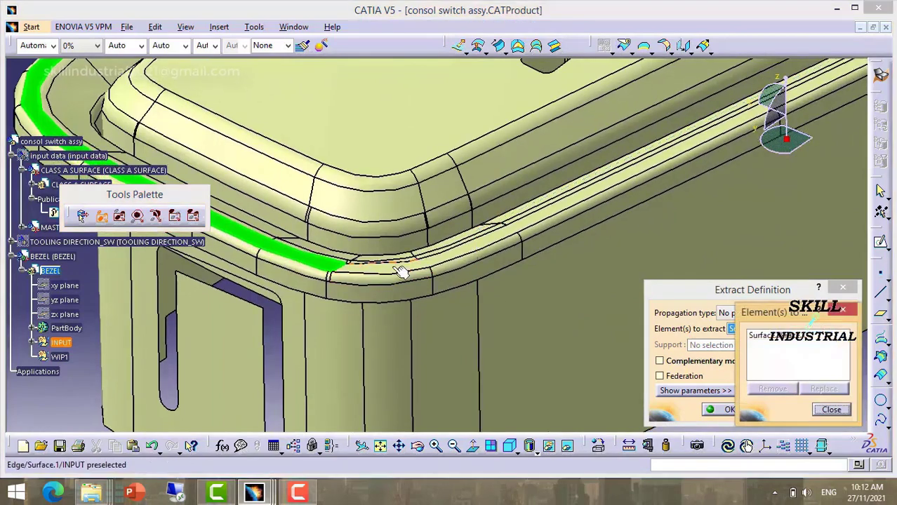
left_click(382, 273)
middle_click_drag(382, 273, 485, 279)
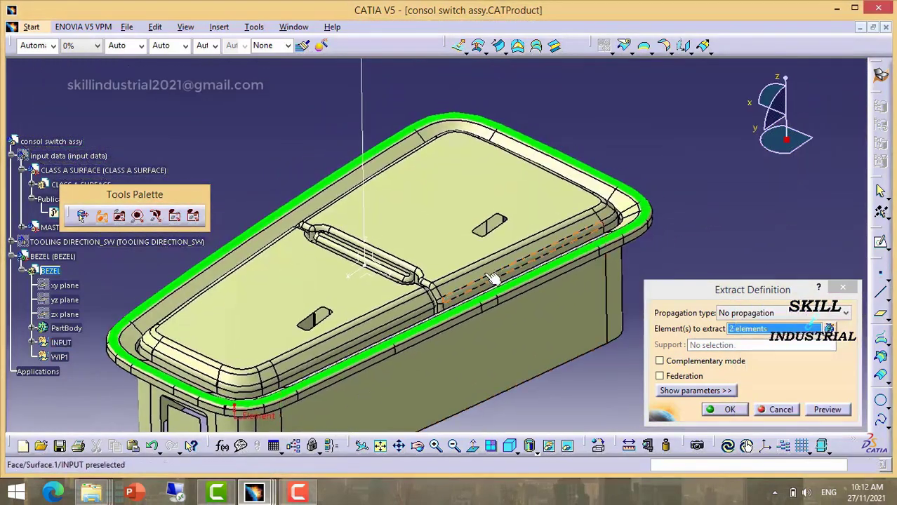
- Join Extract.1 and Extract.2 into Join.1, closing the edge-gap warning
left_click(728, 409)
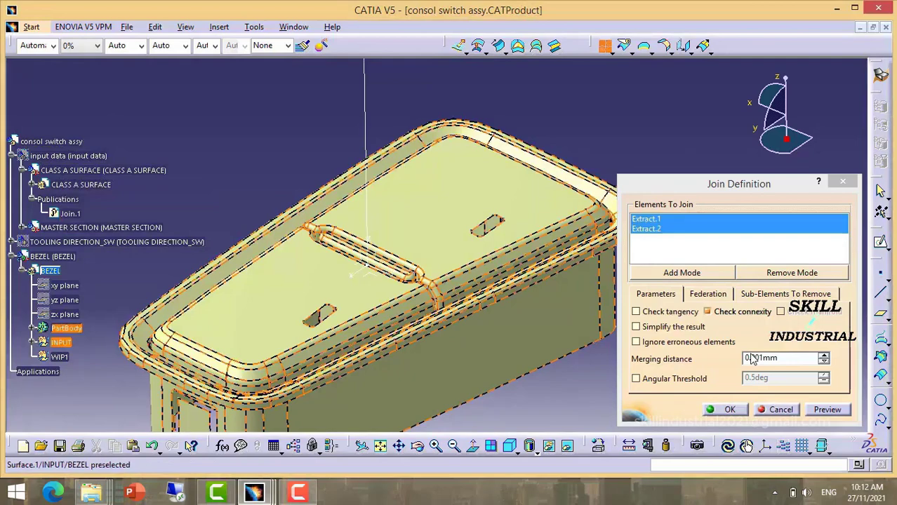
left_click(730, 410)
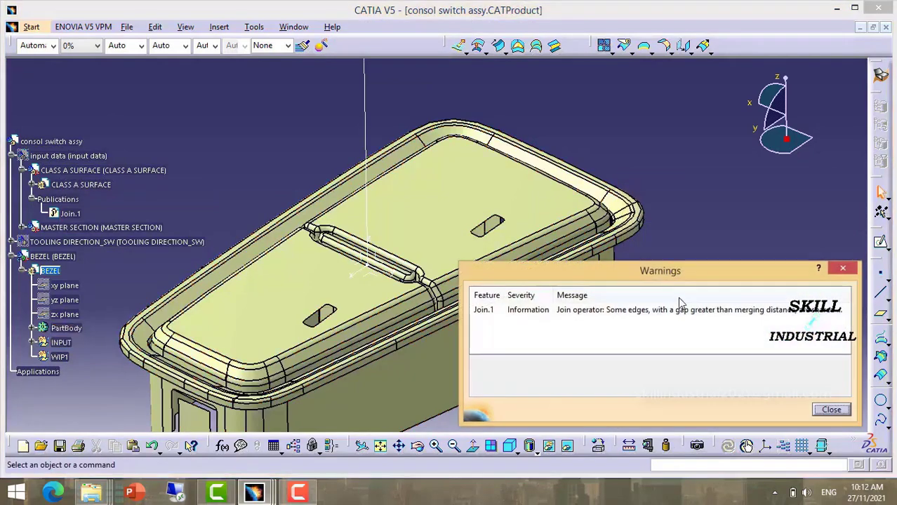
left_click(830, 410)
middle_click_drag(320, 310, 360, 250)
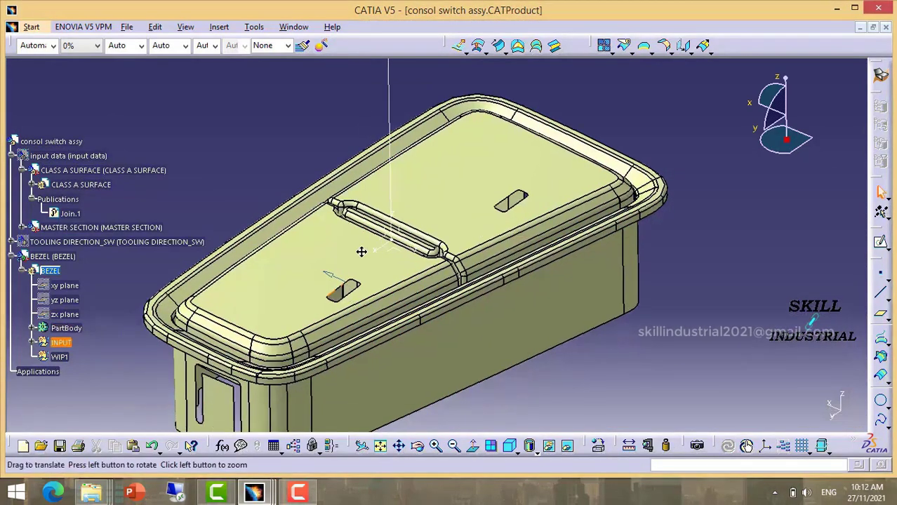
- Expand PartBody and inspect the new Join.1 on the part
left_click(32, 328)
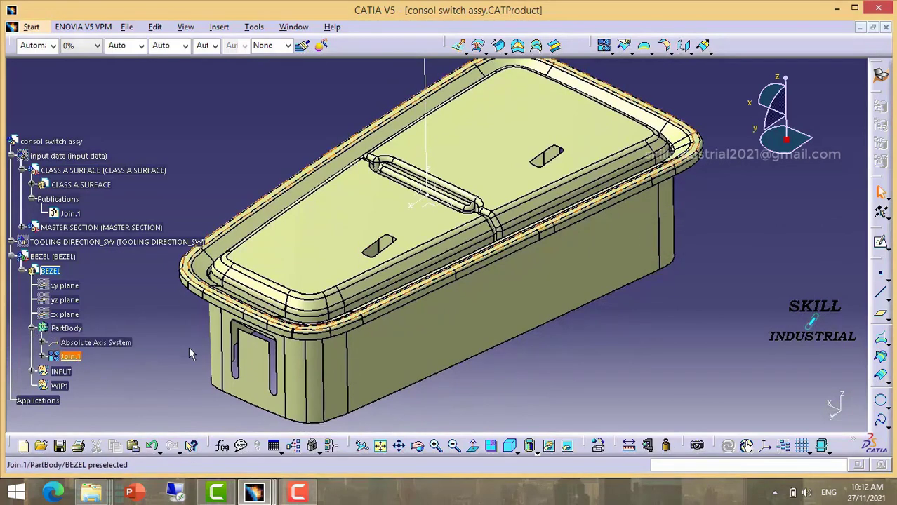
left_click(421, 355)
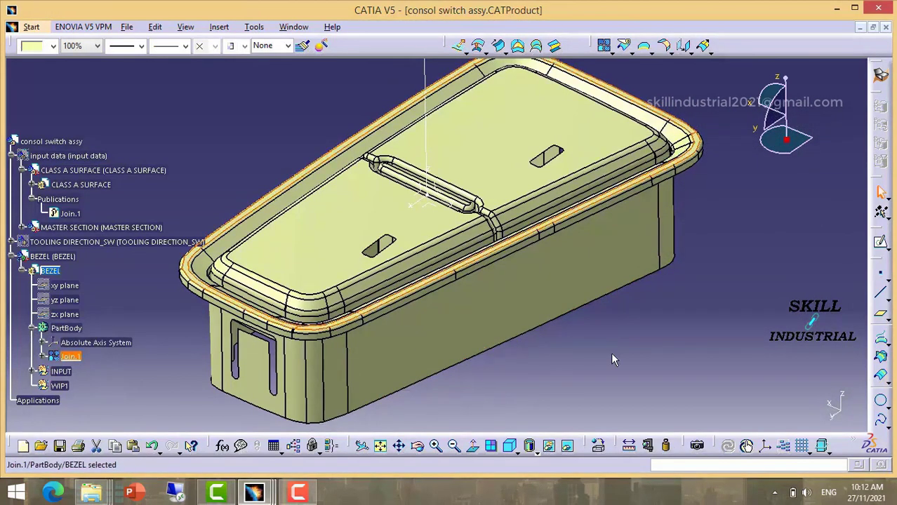
left_click(607, 319)
middle_click_drag(607, 324, 414, 236)
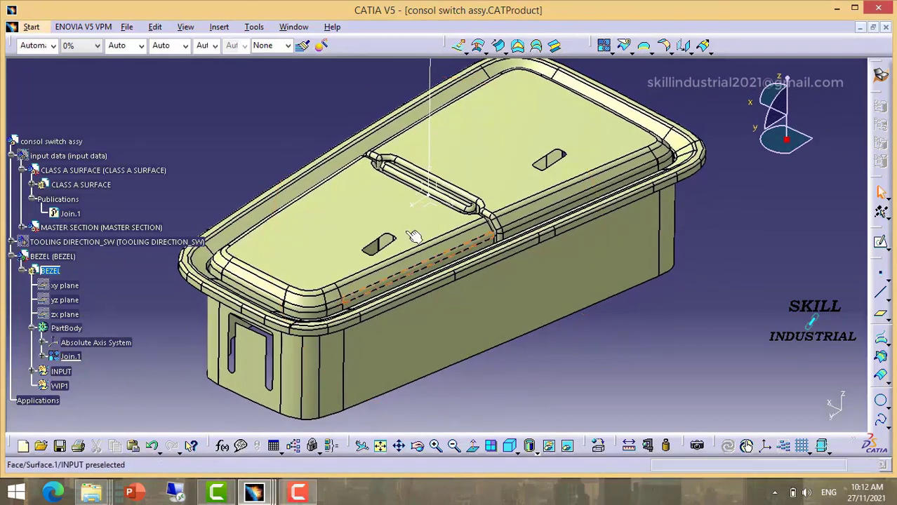
middle_click_drag(478, 287, 607, 291)
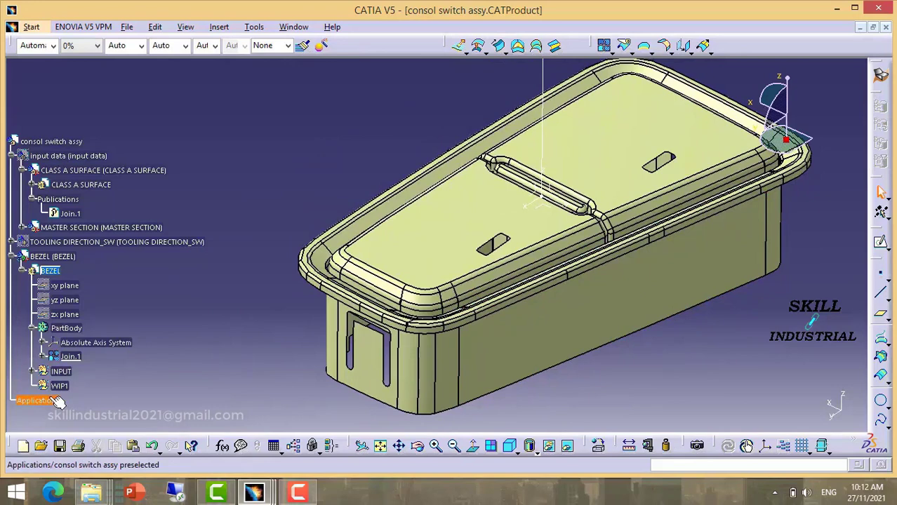
- Select Surface.1 under INPUT and apply a dark red fill colour
left_click(33, 373)
left_click(87, 382)
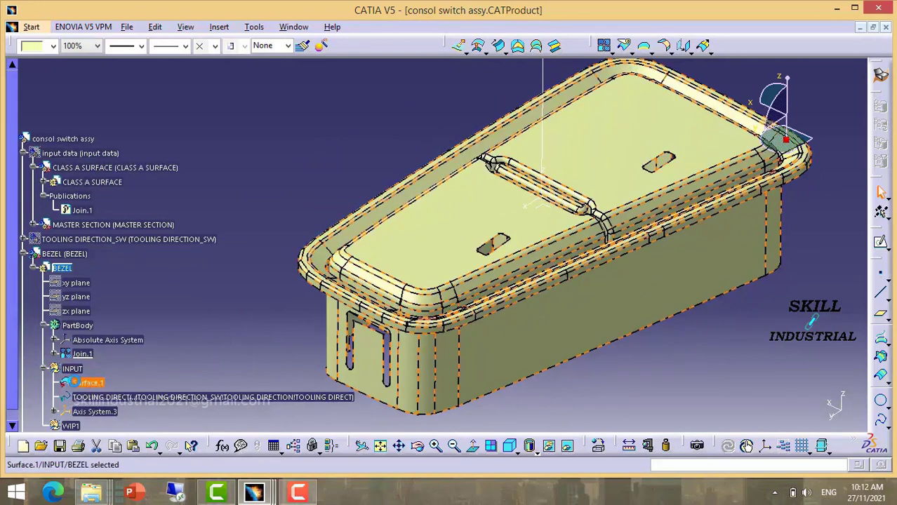
left_click(53, 46)
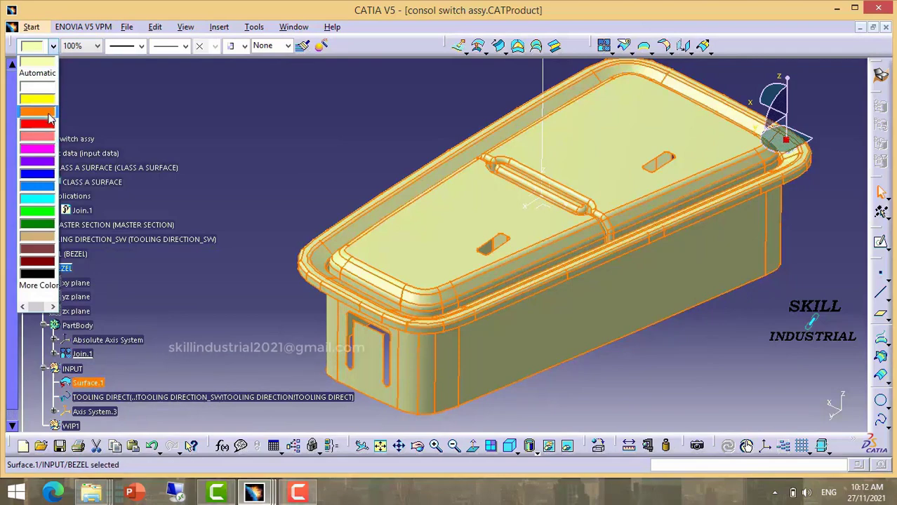
left_click(40, 254)
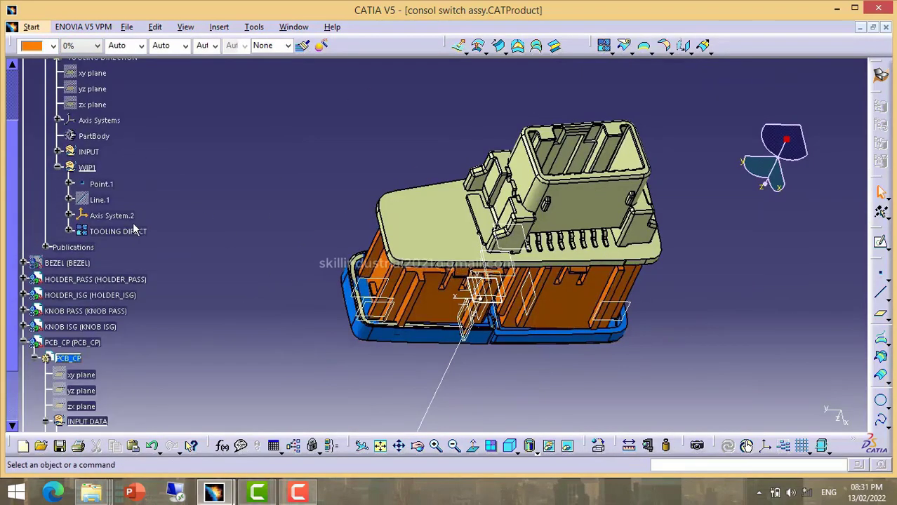
- Hide the HOLDER_PASS, HOLDER_ISG, KNOB PASS and KNOB ISG parts
left_click(109, 282)
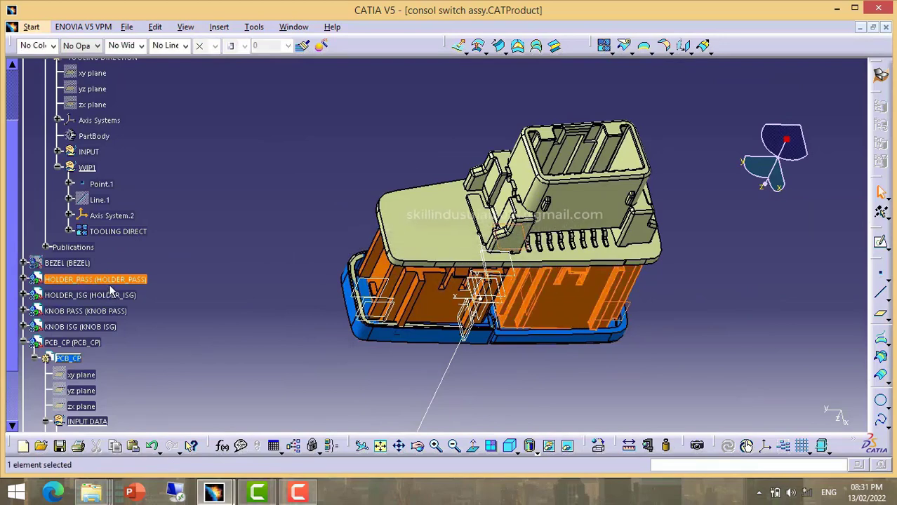
left_click(99, 295, "ctrl")
left_click(92, 311, "ctrl")
left_click(86, 327, "ctrl")
right_click(86, 327)
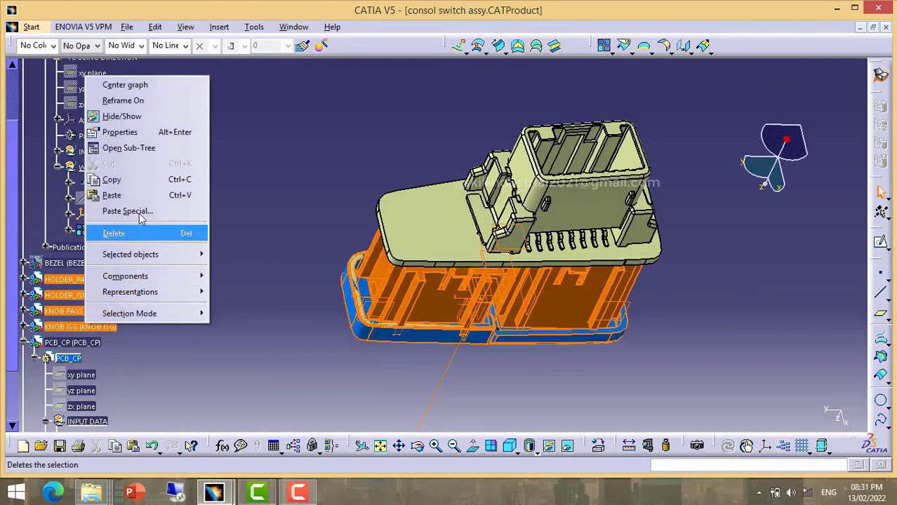
left_click(121, 116)
- Orient the PCB to a top view and box-select its boss surfaces
mouse_move(464, 297)
middle_mouse_down()
mouse_move(517, 122)
mouse_move(467, 343)
mouse_move(428, 319)
middle_mouse_up()
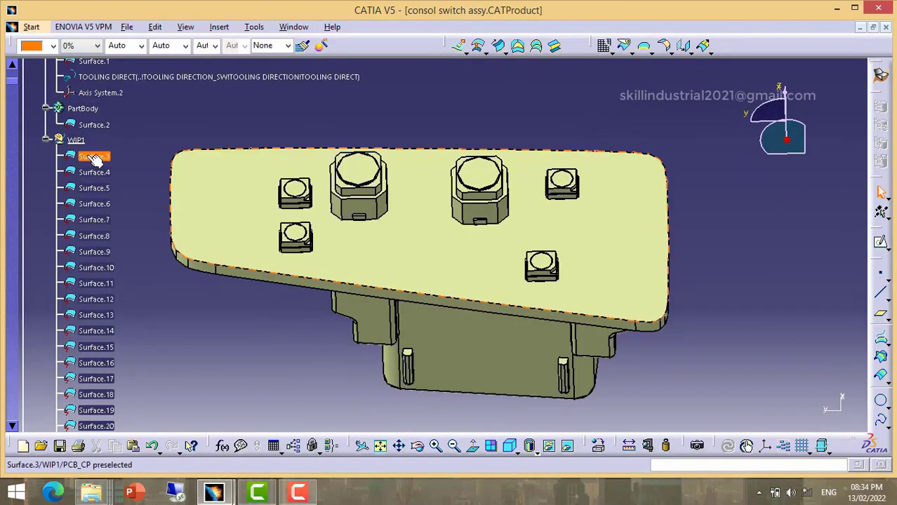
mouse_move(449, 217)
middle_mouse_down()
mouse_move(437, 210)
mouse_move(481, 296)
mouse_move(322, 209)
middle_mouse_up()
left_click_drag(251, 130, 489, 323)
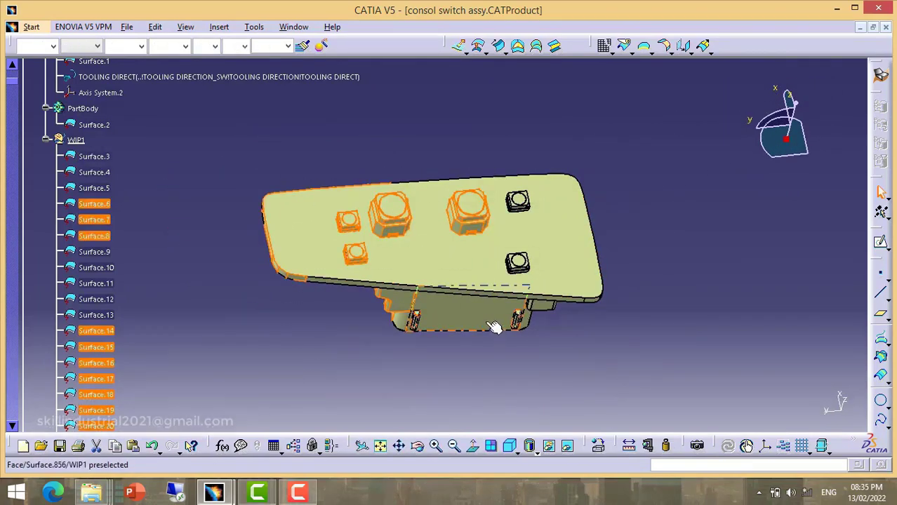
- Delete the boss surfaces, hide Surface.2, and delete the lower box surfaces
key("Delete")
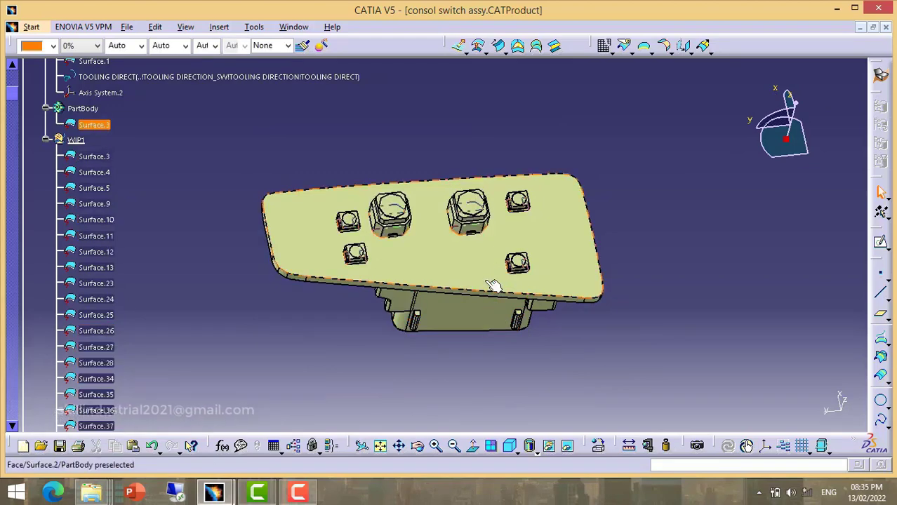
right_click(111, 124)
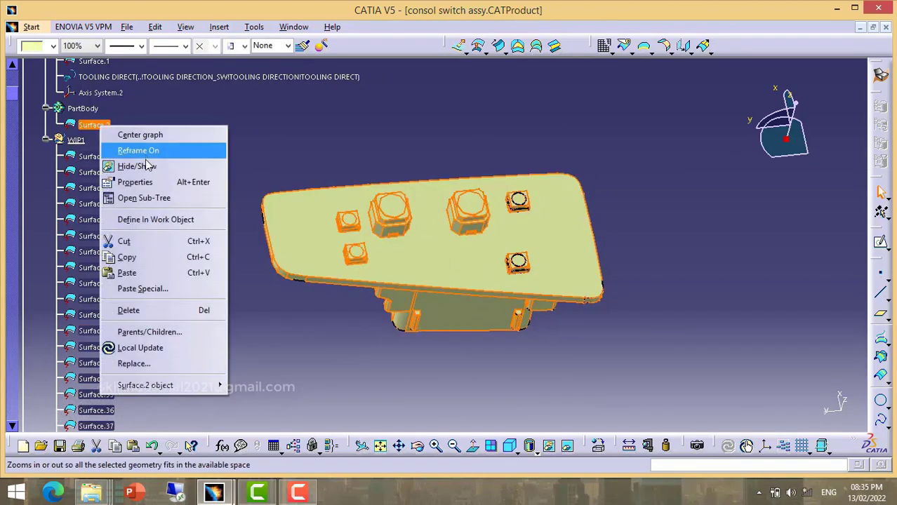
left_click(137, 162)
middle_click_drag(389, 314, 564, 182)
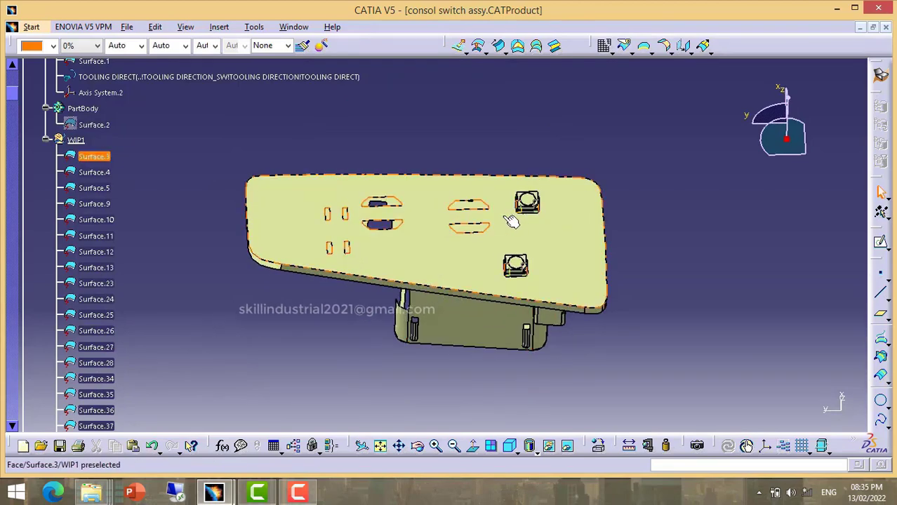
middle_click_drag(545, 224, 477, 251)
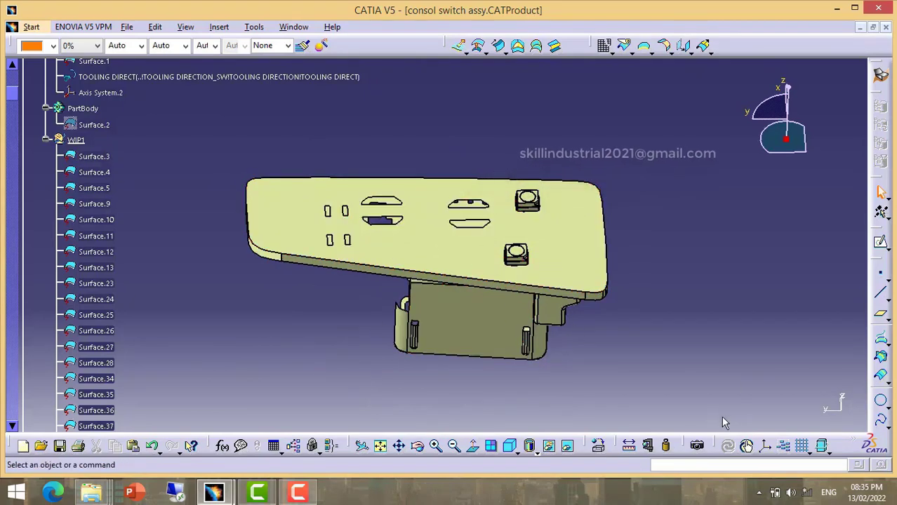
left_click_drag(725, 423, 328, 240)
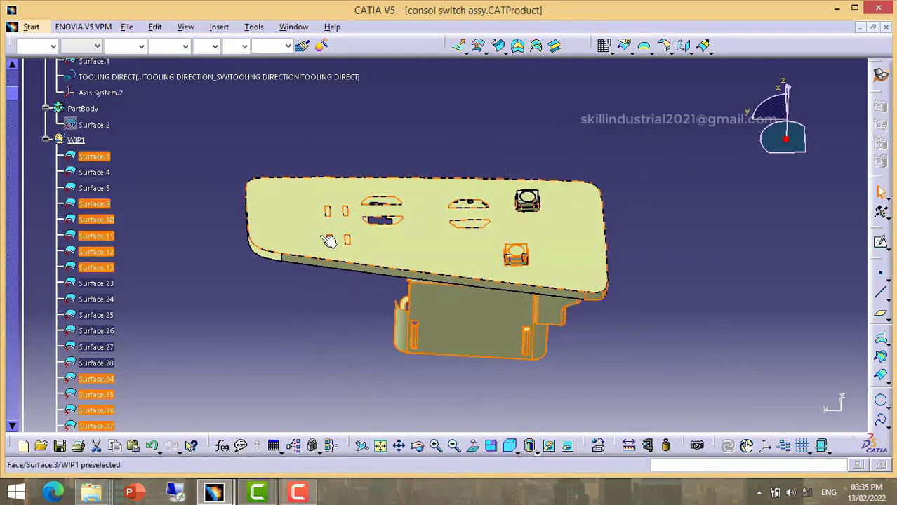
key("Delete")
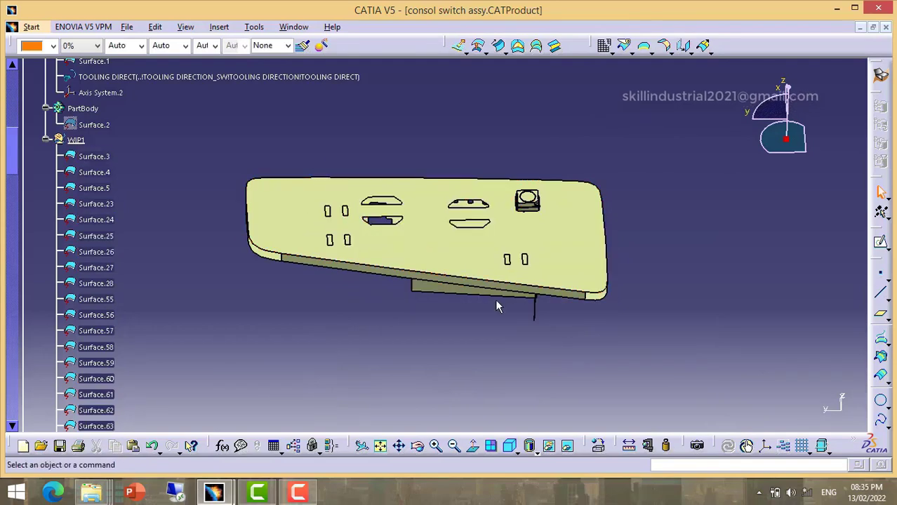
- Delete Surface.3, the upper bar surface and curved Surface.1230
mouse_move(496, 307)
middle_mouse_down()
mouse_move(496, 240)
mouse_move(516, 287)
middle_mouse_up()
left_click(513, 251)
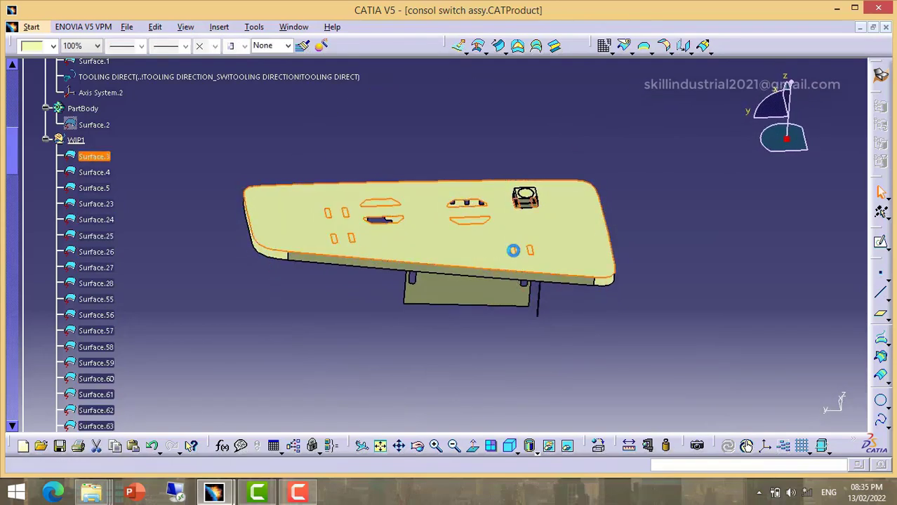
key("Delete")
mouse_move(490, 242)
middle_mouse_down()
mouse_move(496, 286)
mouse_move(486, 211)
mouse_move(496, 202)
middle_mouse_up()
left_click(496, 202)
key("Delete")
left_click(555, 198)
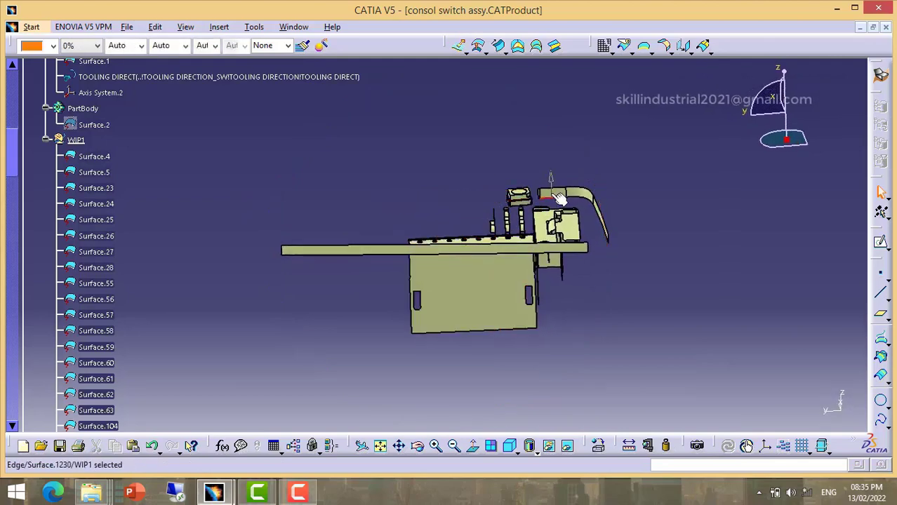
key("Delete")
left_click(538, 192)
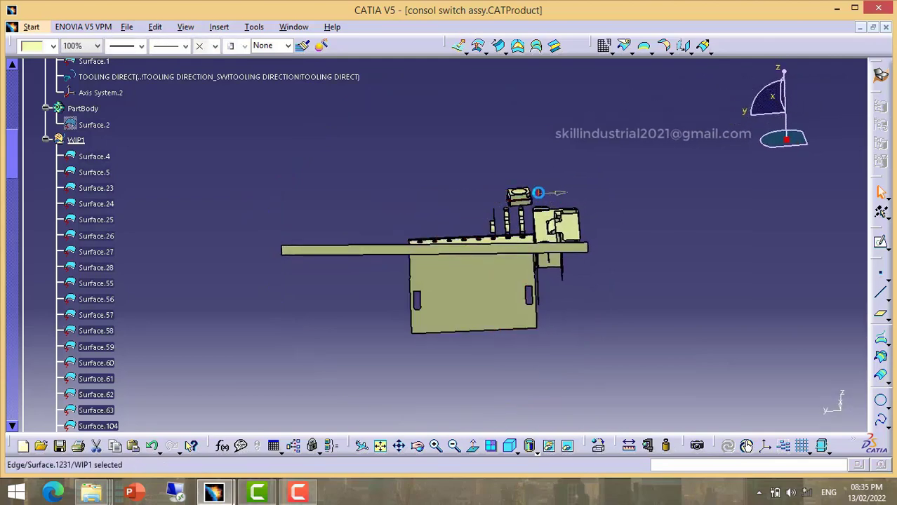
middle_click_drag(530, 301, 287, 240)
- Delete the flat plate, the pins and lower parts, and the long bar
left_click_drag(261, 228, 661, 380)
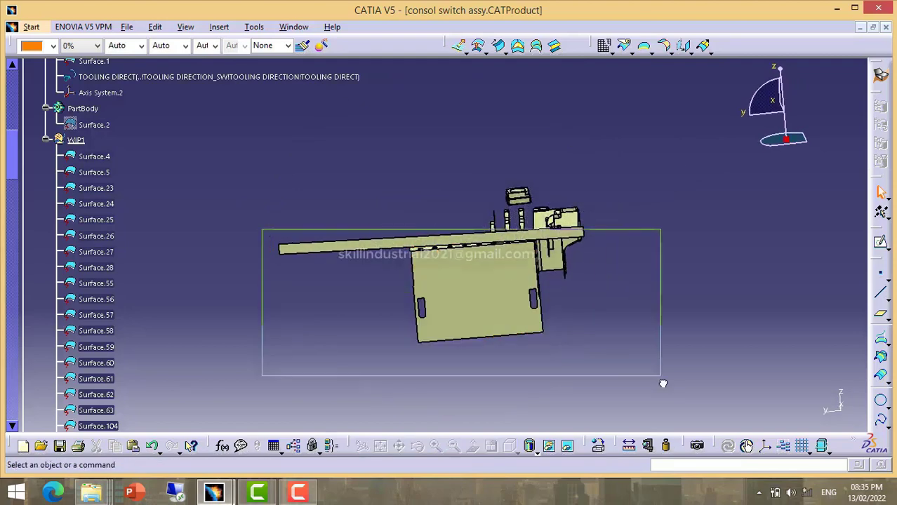
key("Delete")
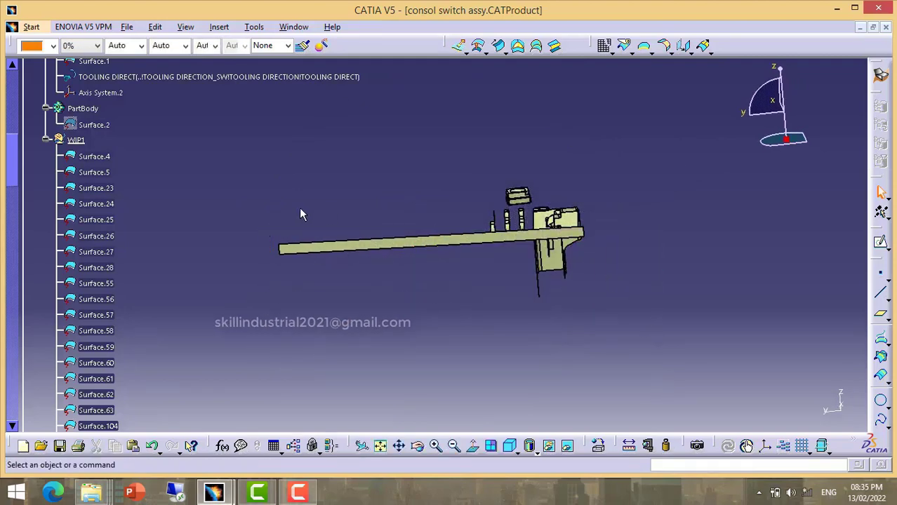
left_click_drag(279, 207, 690, 328)
key("Delete")
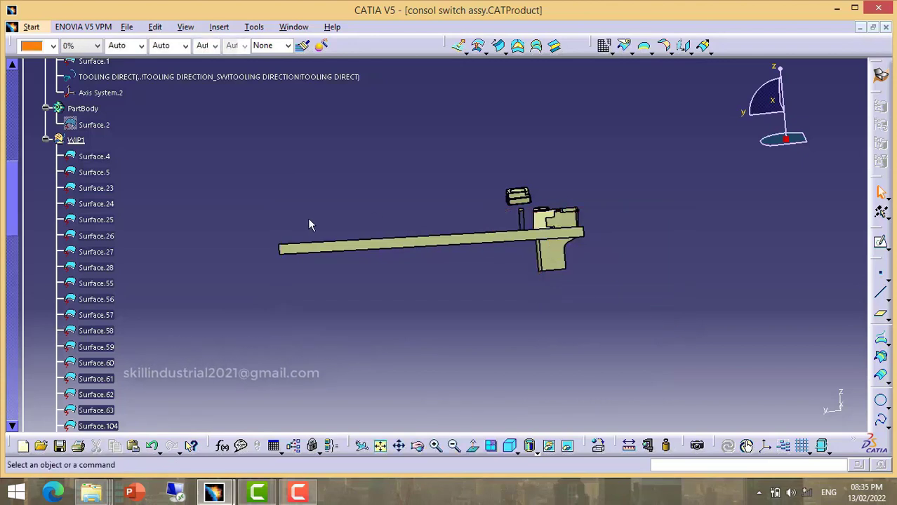
left_click_drag(260, 224, 633, 323)
key("Delete")
- Delete the stray block face and the rod and fork pieces, leaving the switch block
left_click(559, 262)
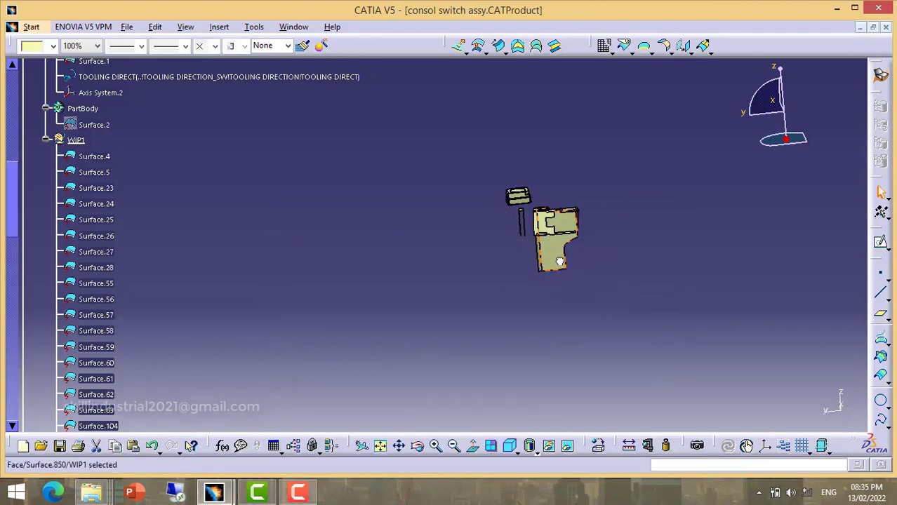
key("Delete")
mouse_move(482, 267)
middle_mouse_down()
mouse_move(492, 258)
mouse_move(492, 198)
mouse_move(597, 341)
mouse_move(383, 312)
middle_mouse_up()
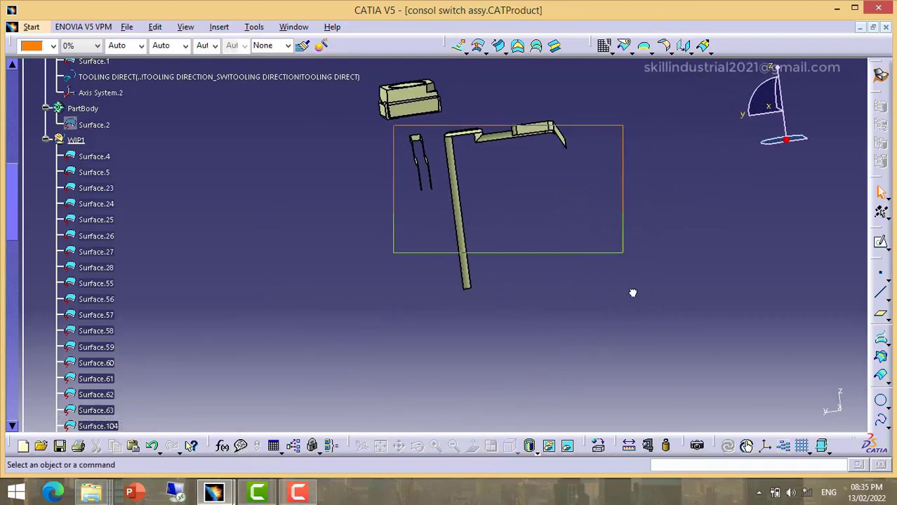
key("Delete")
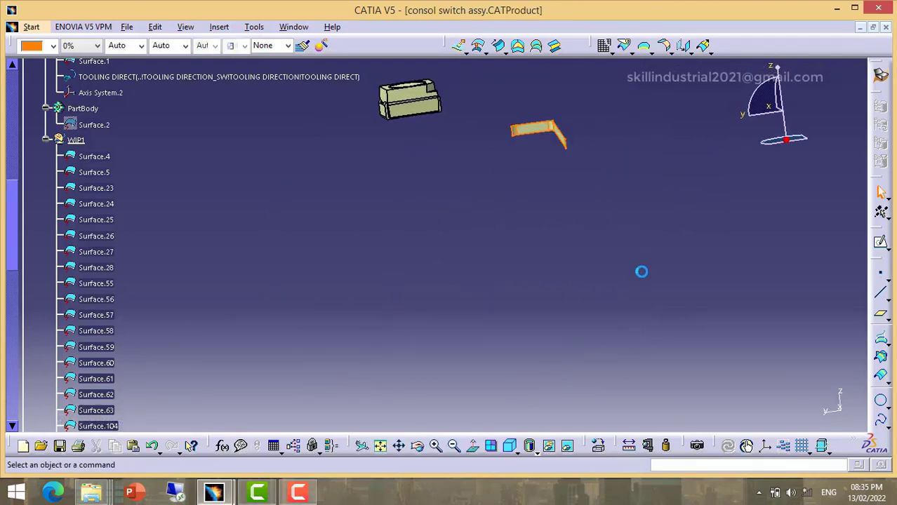
key("ctrl+Page_Down")
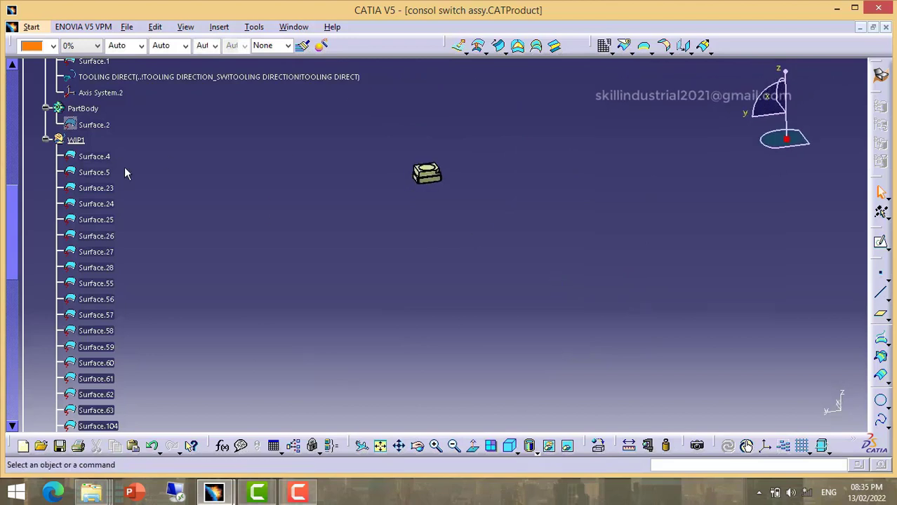
- Select all surfaces from Surface.4 through Surface.1224 in the tree
left_click(94, 156)
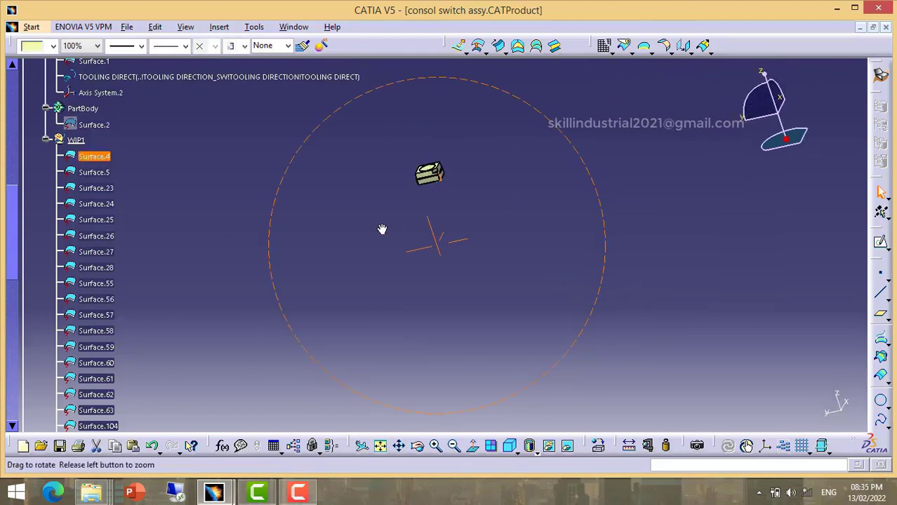
middle_click_drag(469, 221, 140, 299)
scroll(140, 299, "down", 2)
scroll(134, 312, "down", 2)
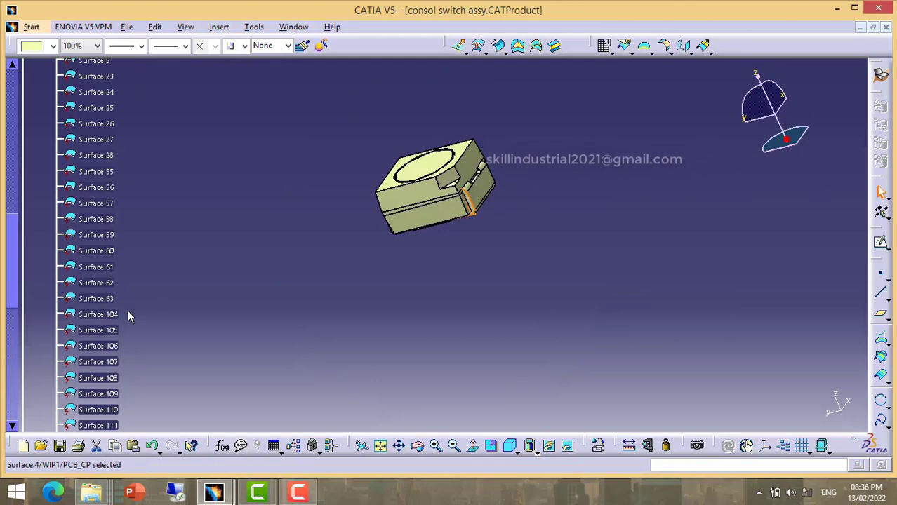
scroll(126, 316, "down", 6)
scroll(121, 323, "down", 6)
scroll(106, 312, "down", 5)
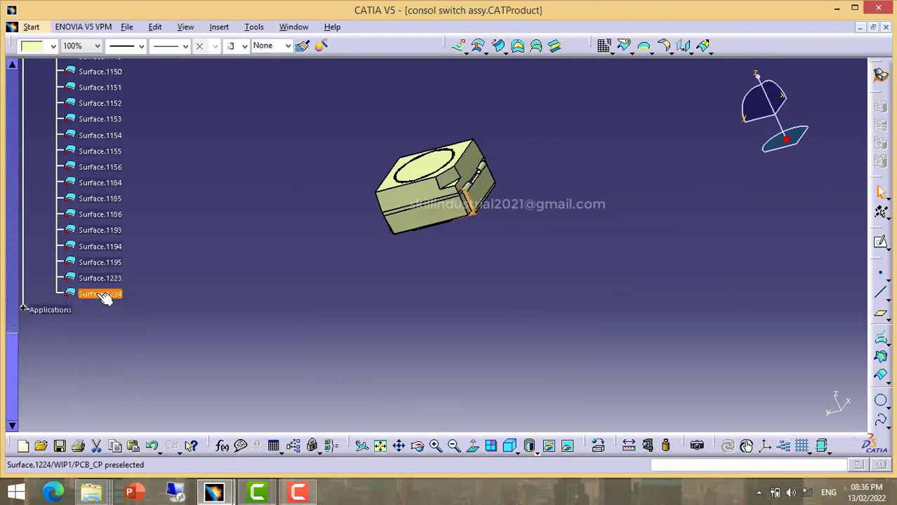
left_click(100, 294, "shift")
- Join the selected surfaces into Join.1 with a 0.1 mm merging distance
left_click(611, 51)
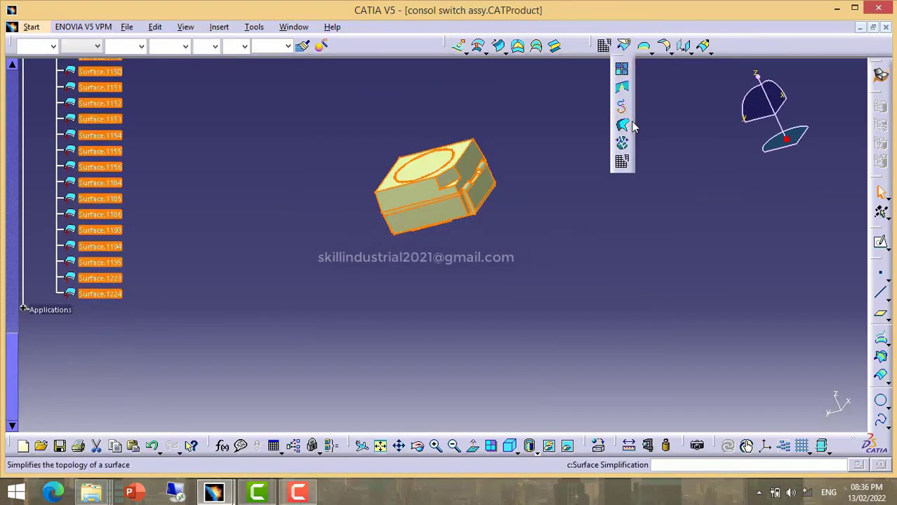
left_click(615, 70)
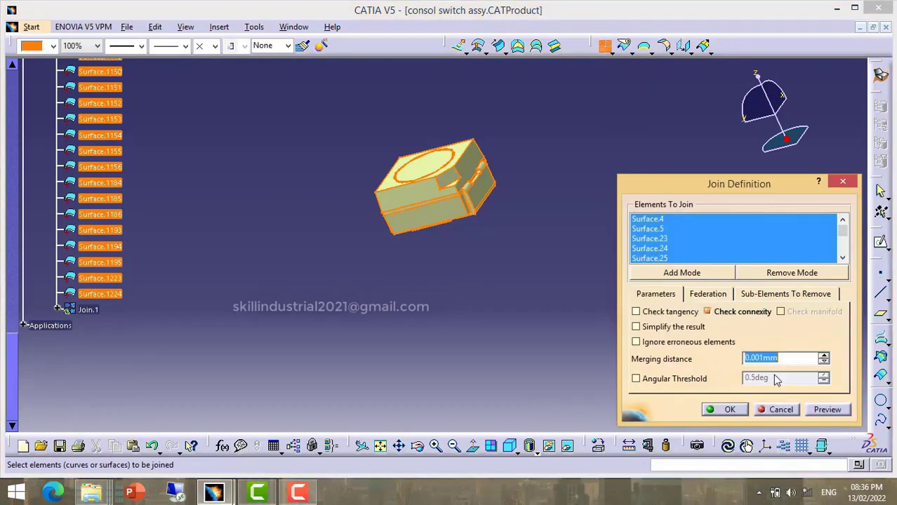
left_click(729, 410)
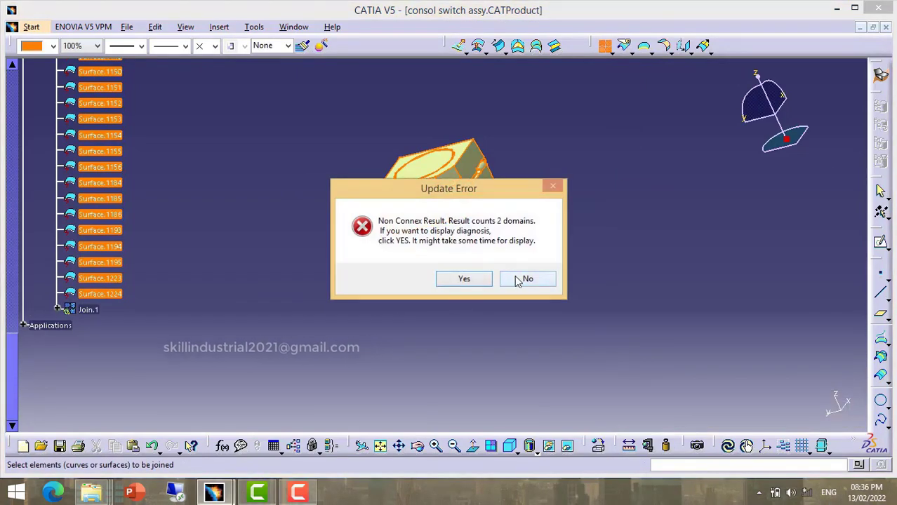
left_click(520, 279)
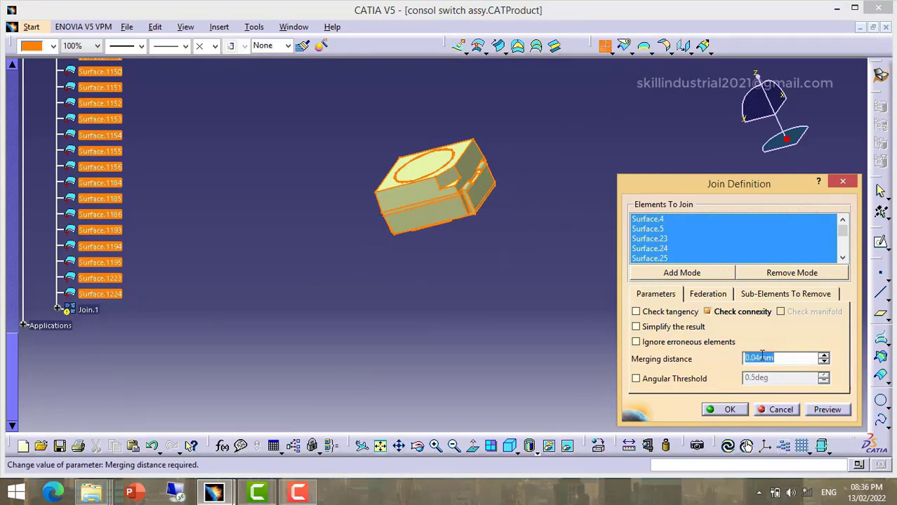
type("1")
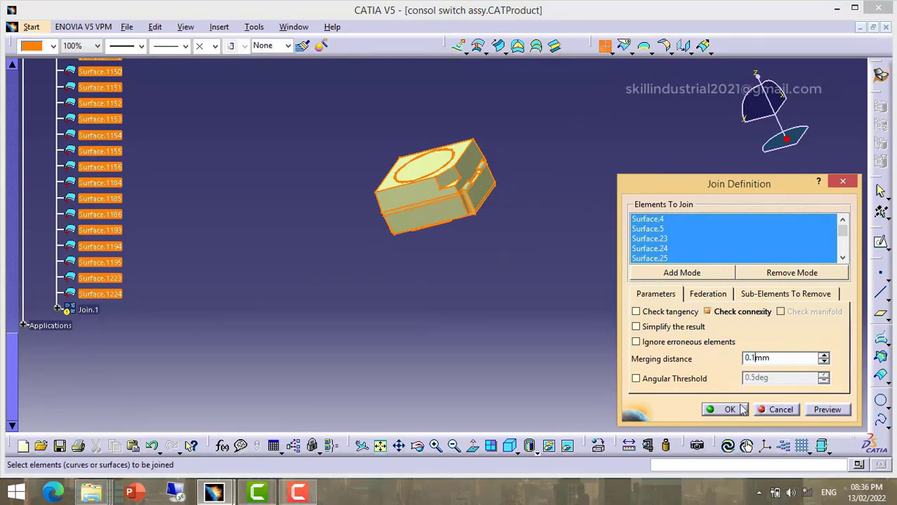
left_click(730, 409)
left_click(830, 412)
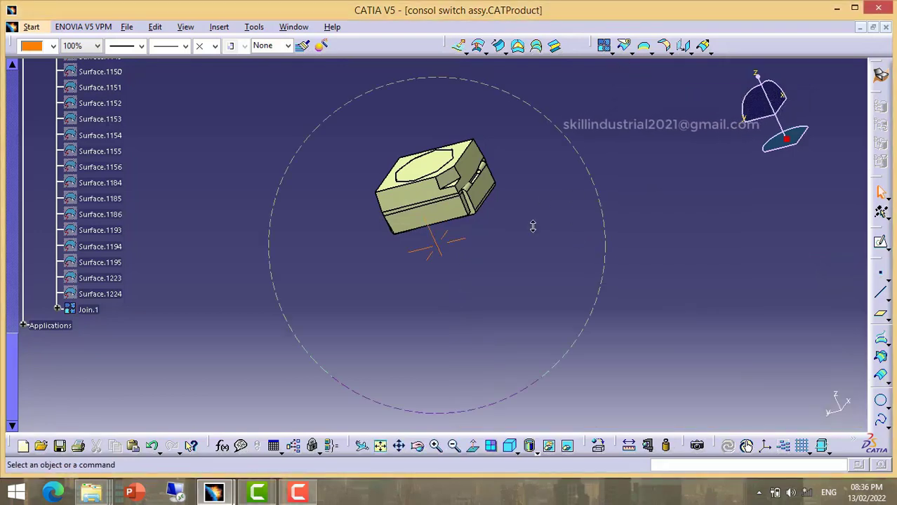
mouse_move(532, 225)
middle_mouse_down()
mouse_move(493, 250)
mouse_move(494, 196)
middle_mouse_up()
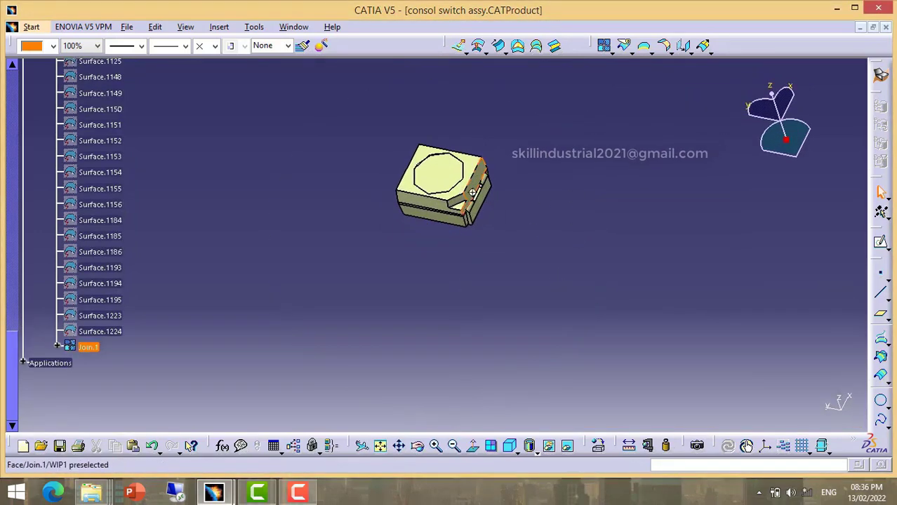
middle_click_drag(571, 254, 567, 211)
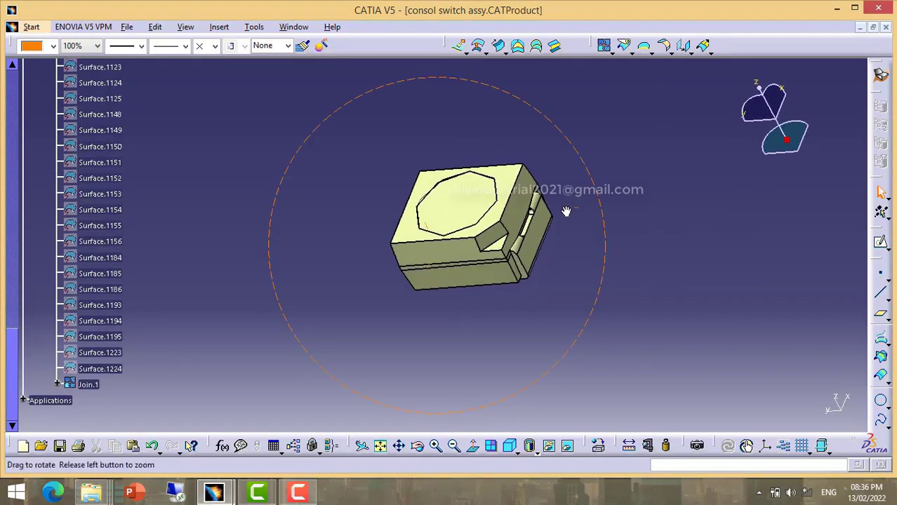
left_click(644, 47)
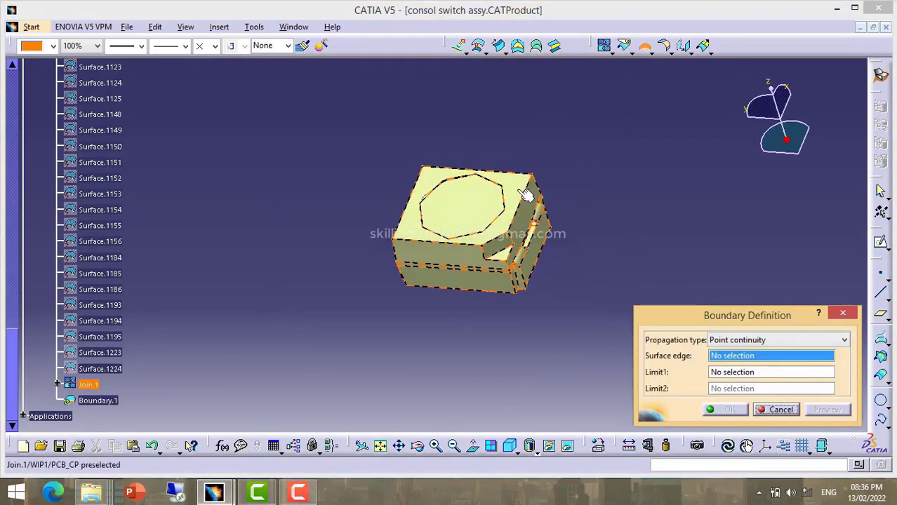
left_click(518, 319)
mouse_move(518, 319)
middle_mouse_down()
mouse_move(456, 247)
mouse_move(515, 203)
middle_mouse_up()
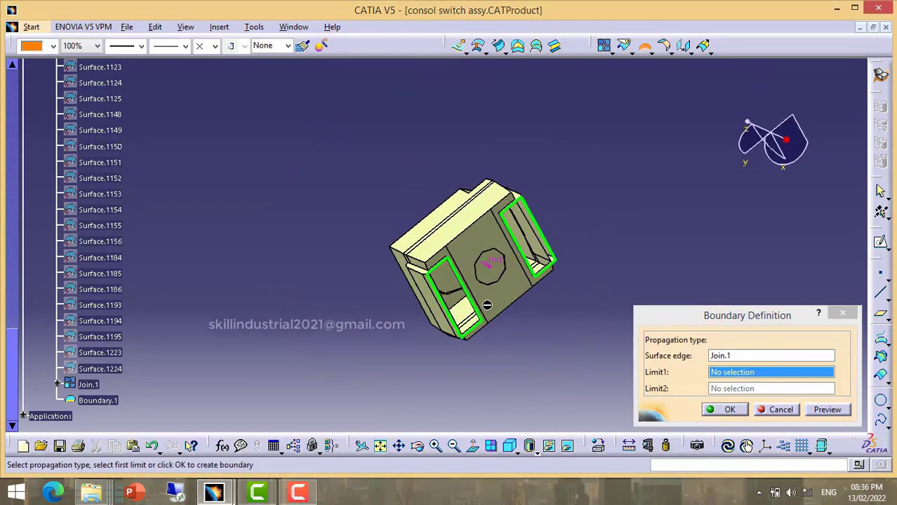
mouse_move(487, 305)
middle_mouse_down()
mouse_move(413, 137)
mouse_move(460, 253)
middle_mouse_up()
left_click(796, 415)
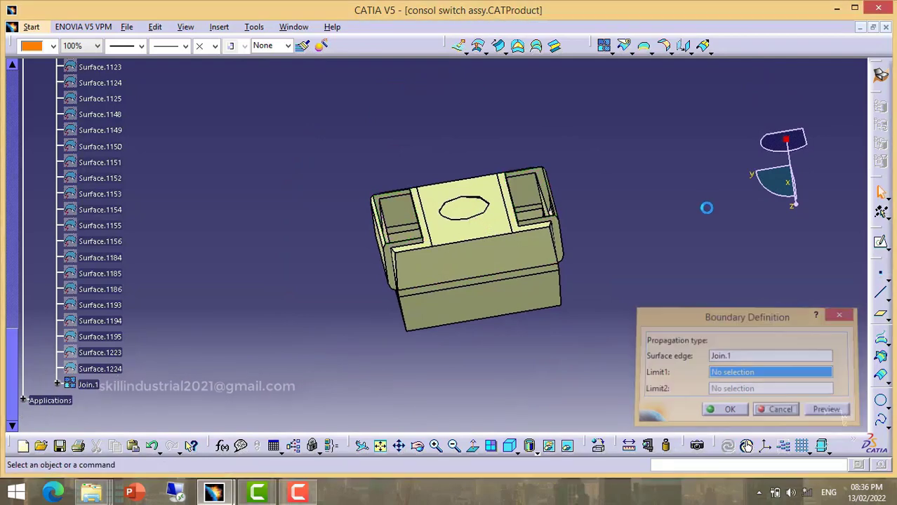
mouse_move(401, 232)
middle_mouse_down()
mouse_move(431, 289)
mouse_move(436, 245)
middle_mouse_up()
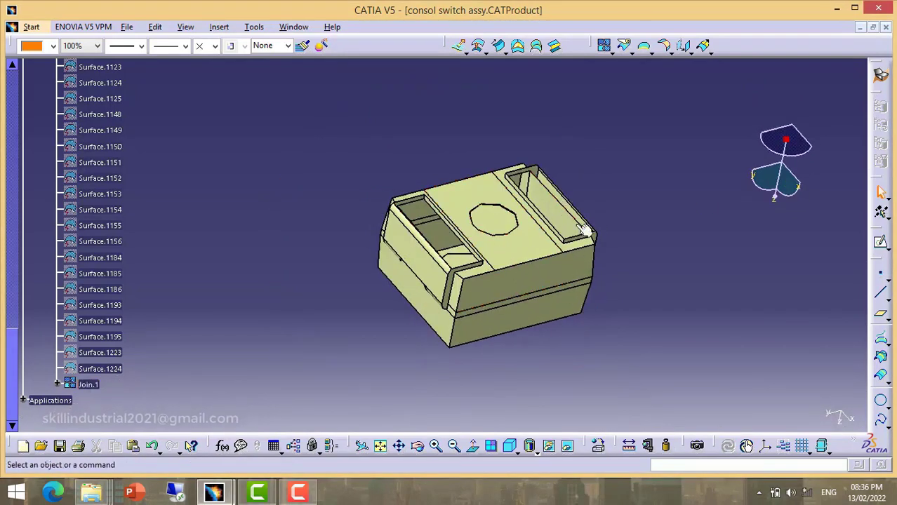
- Cap the right slot with Fill.1, bounded by the slot's top edge
middle_click_drag(447, 256, 449, 295, "ctrl")
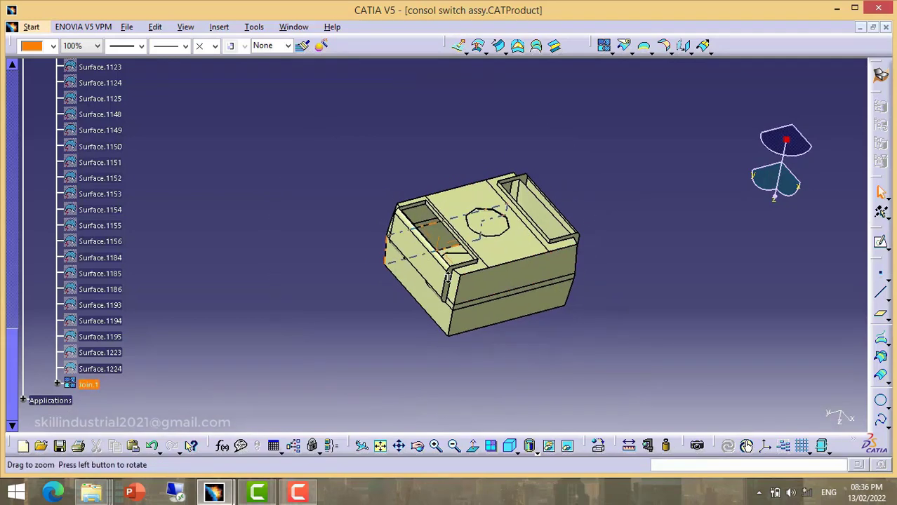
scroll(106, 413, "up", 2)
left_click(94, 423)
middle_click_drag(262, 282, 270, 306, "ctrl")
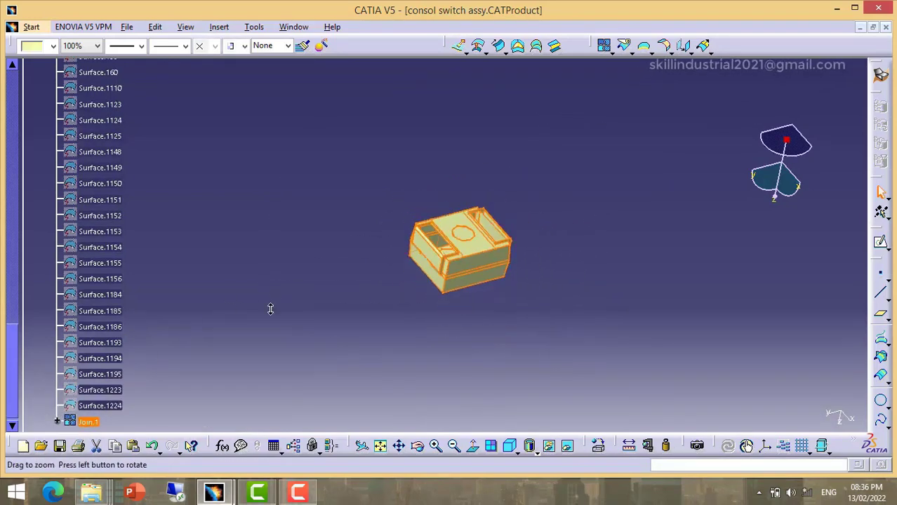
scroll(116, 373, "down", 3)
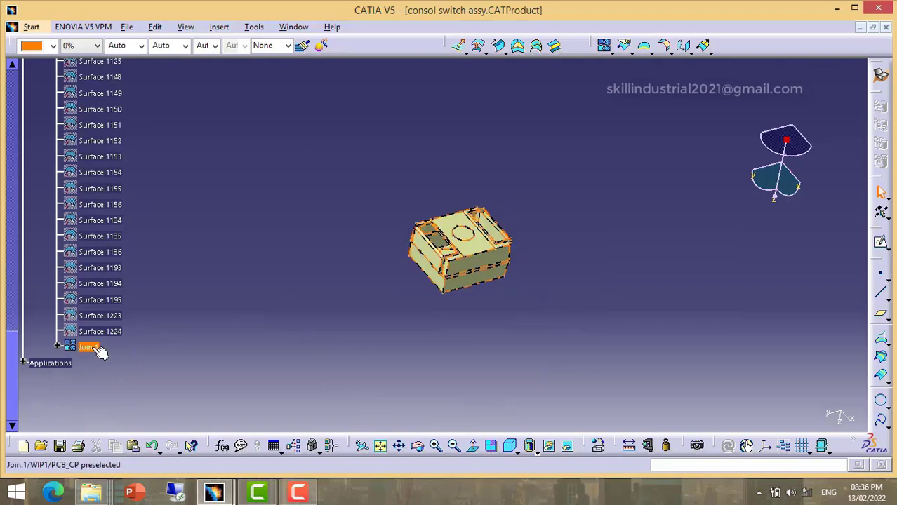
left_click(518, 47)
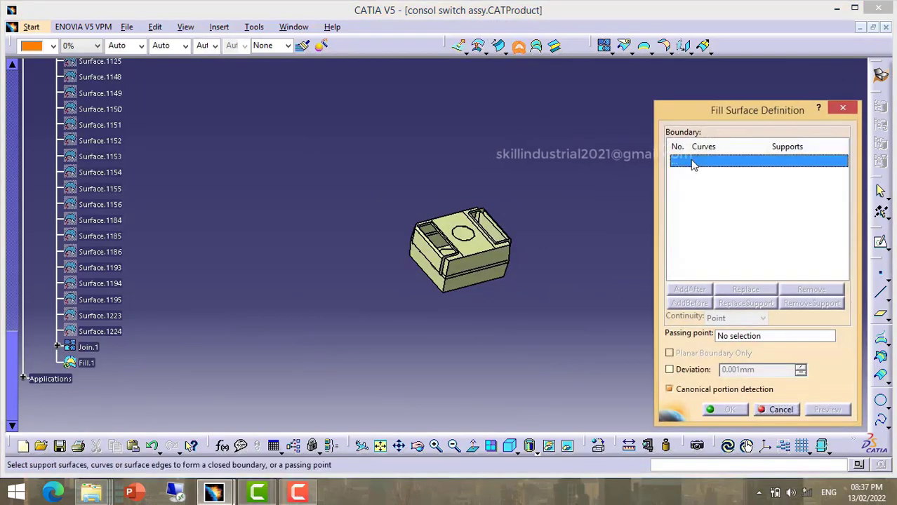
right_click(694, 162)
left_click(738, 295)
middle_click_drag(511, 221, 516, 114, "ctrl")
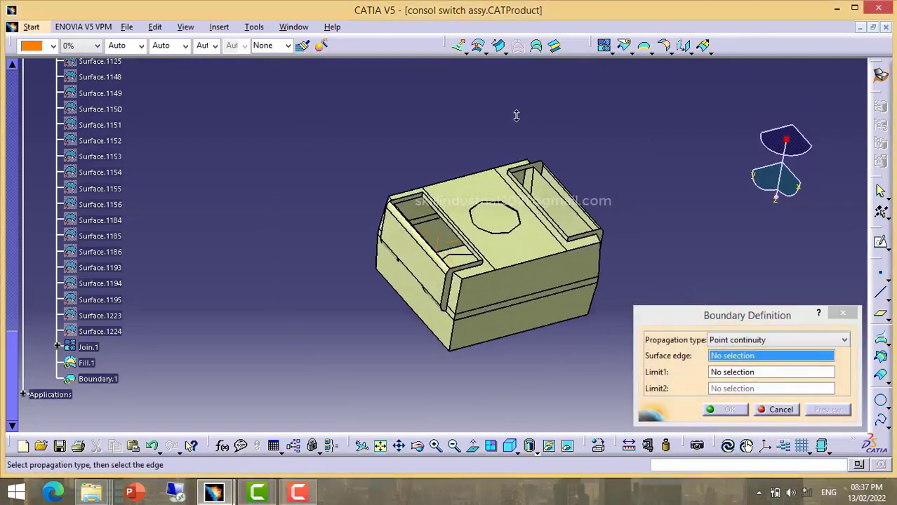
middle_click_drag(425, 273, 453, 150, "ctrl")
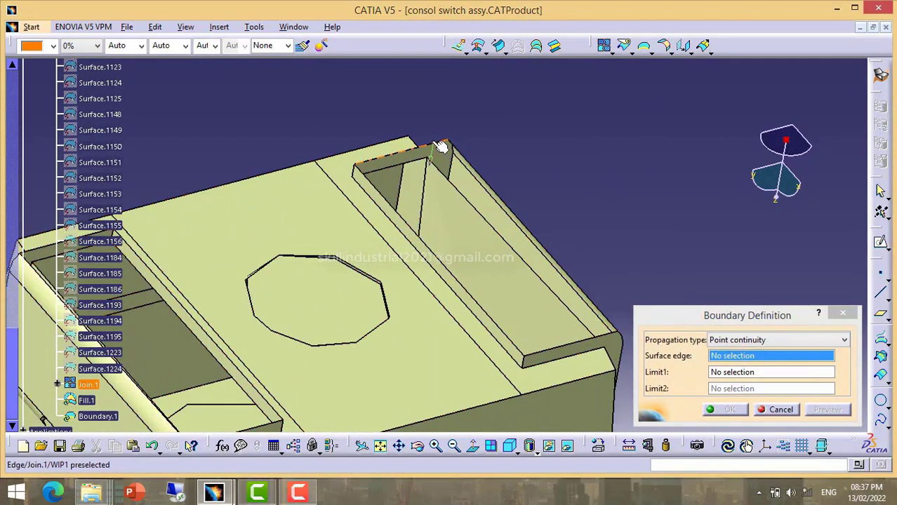
left_click(443, 145)
left_click(730, 409)
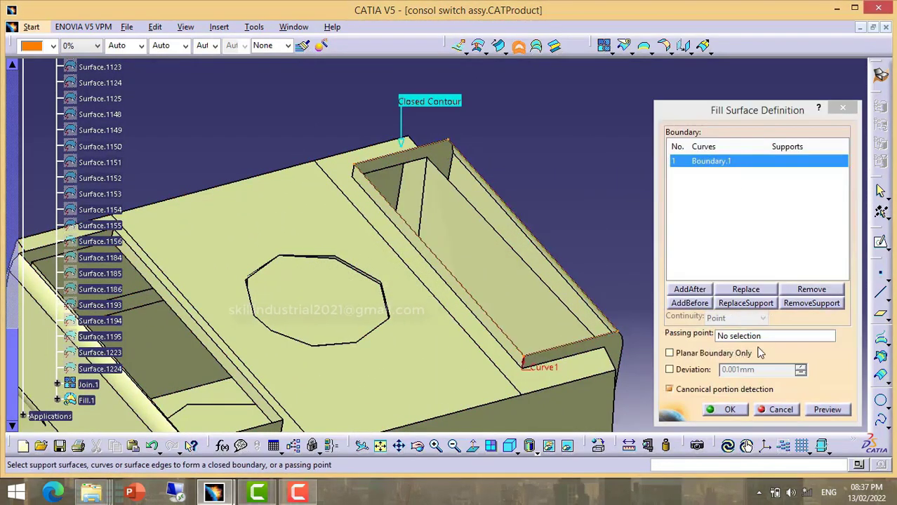
left_click(730, 409)
- Join Join.1 and Fill.1 into Join.2
middle_click_drag(630, 194, 670, 260, "ctrl")
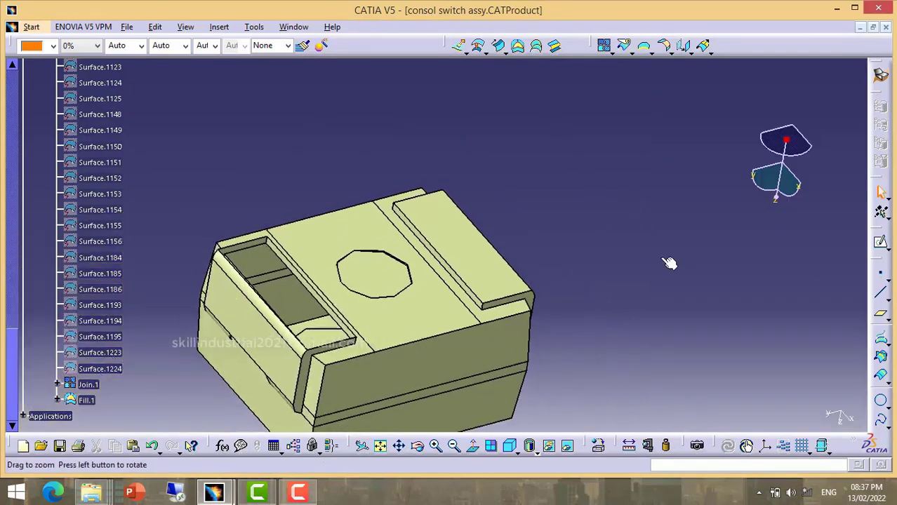
left_click(604, 45)
left_click(419, 274)
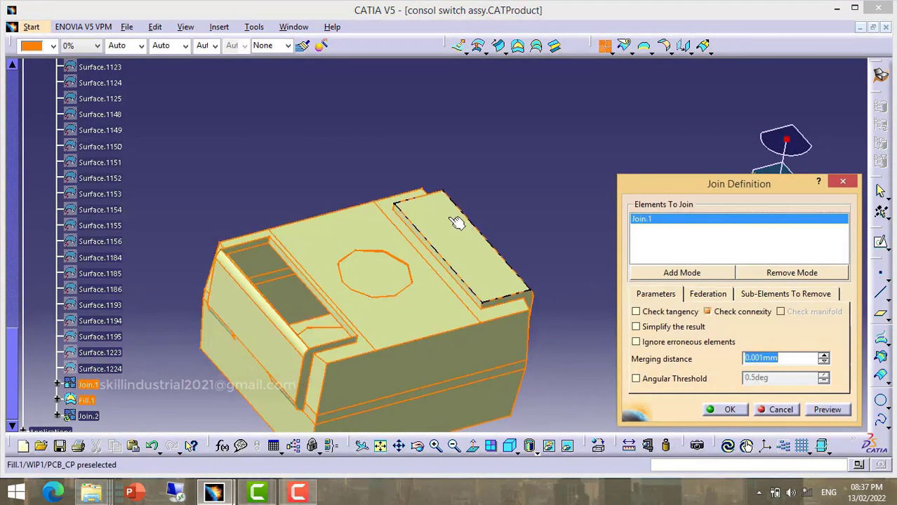
left_click(730, 409)
middle_click_drag(444, 239, 540, 219)
left_click(621, 145)
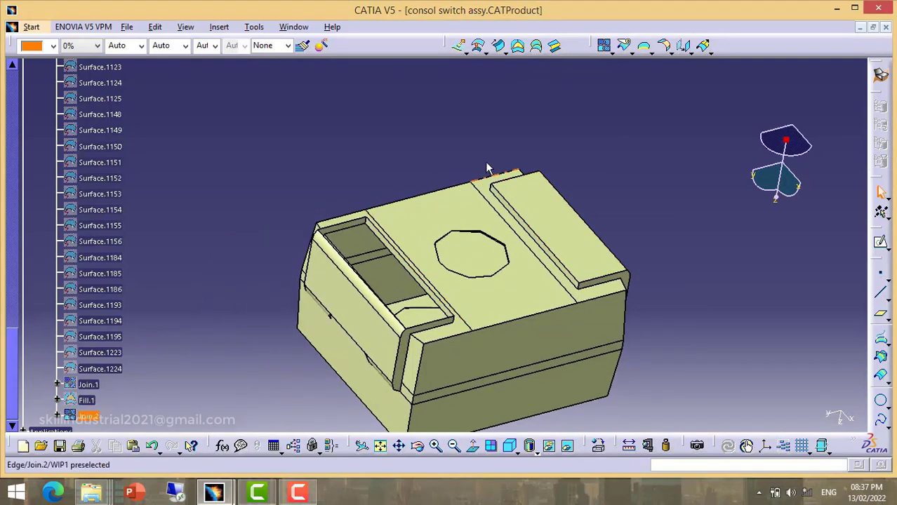
- Cap the left slot opening with Fill.2 using a boundary on its edge
left_click(520, 47)
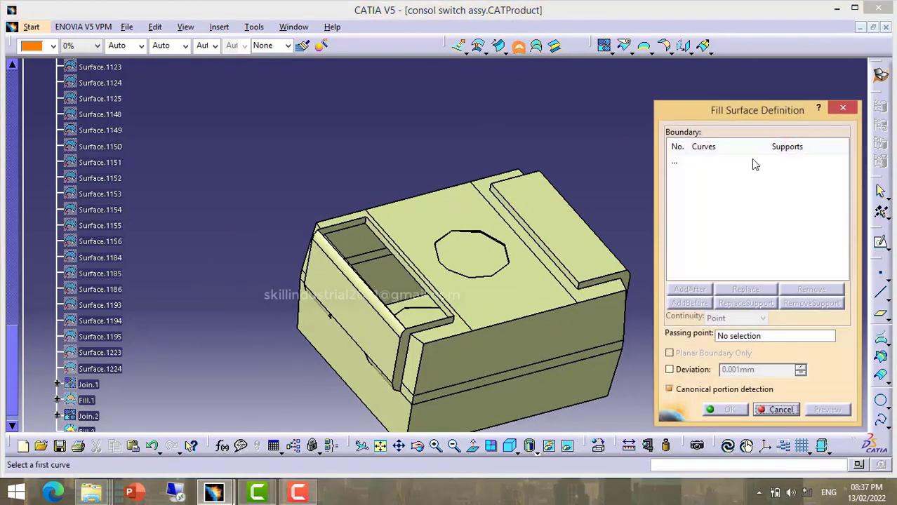
right_click(688, 162)
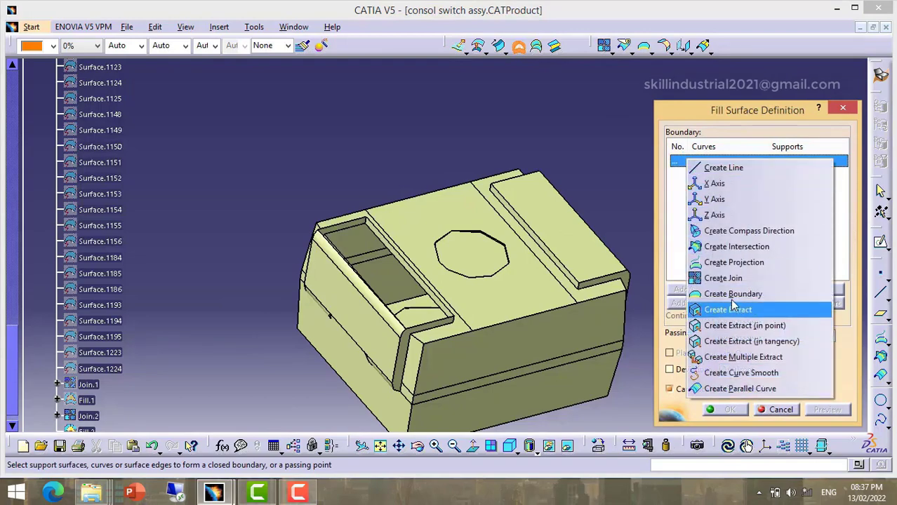
left_click(733, 293)
left_click(357, 226)
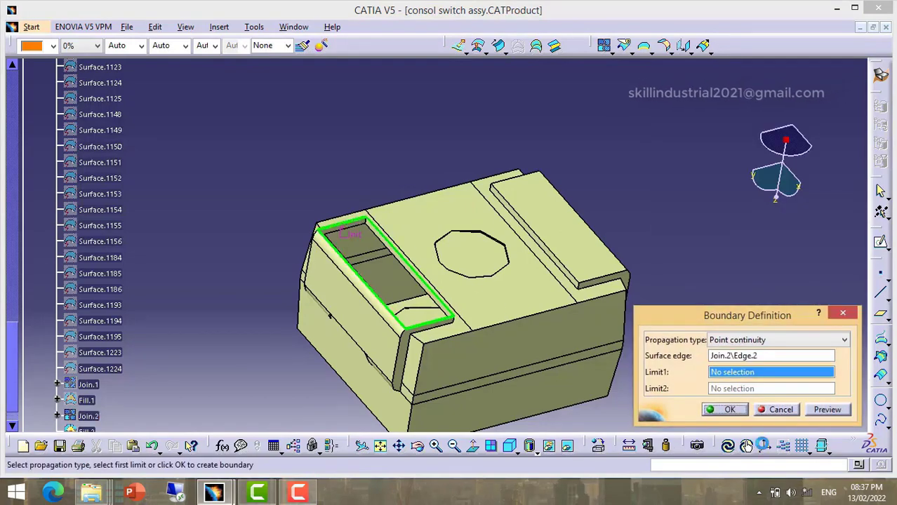
left_click(730, 413)
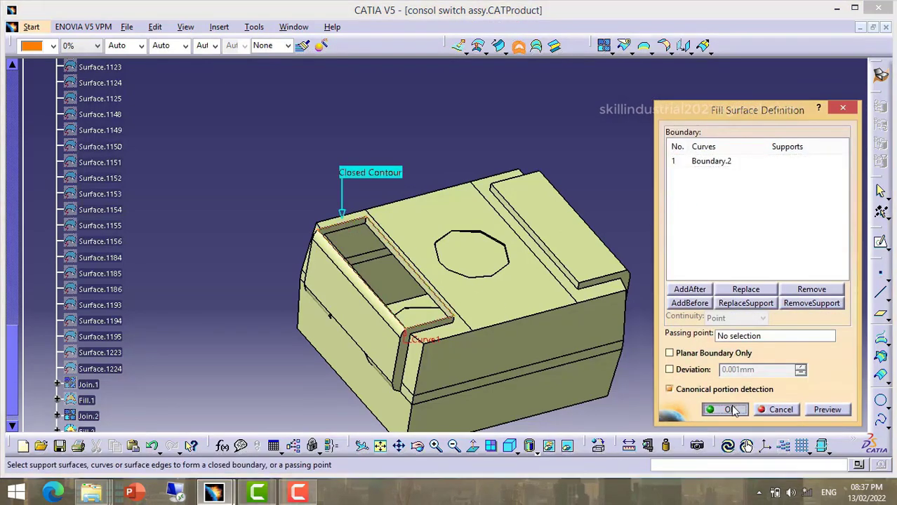
left_click(732, 409)
- Join Join.2 with Fill.2 and view the switch from the top
mouse_move(521, 182)
middle_mouse_down()
mouse_move(416, 174)
mouse_move(437, 169)
middle_mouse_up()
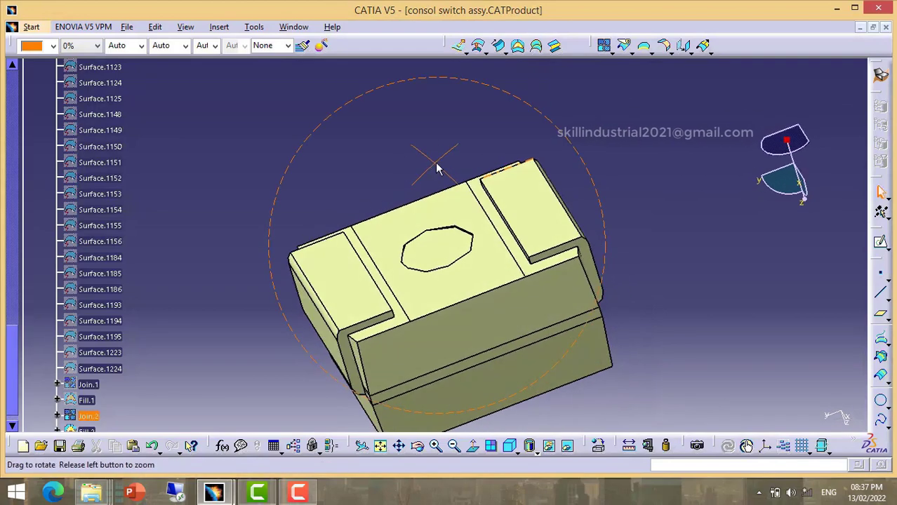
left_click(605, 48)
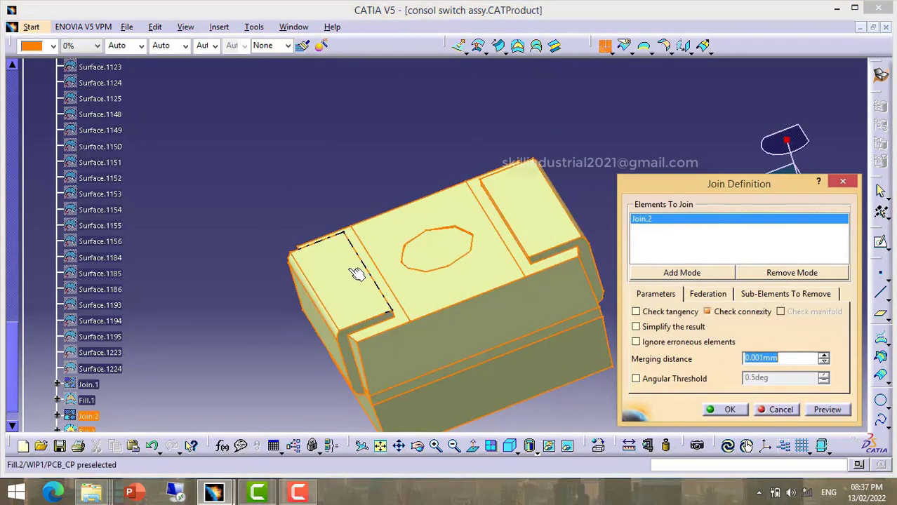
left_click(729, 410)
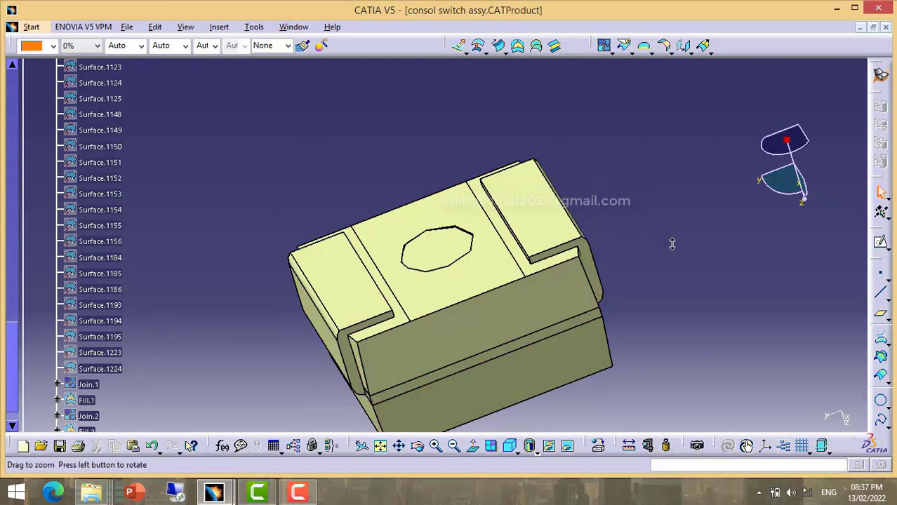
middle_click_drag(672, 243, 657, 70)
left_click(643, 45)
left_click(825, 407)
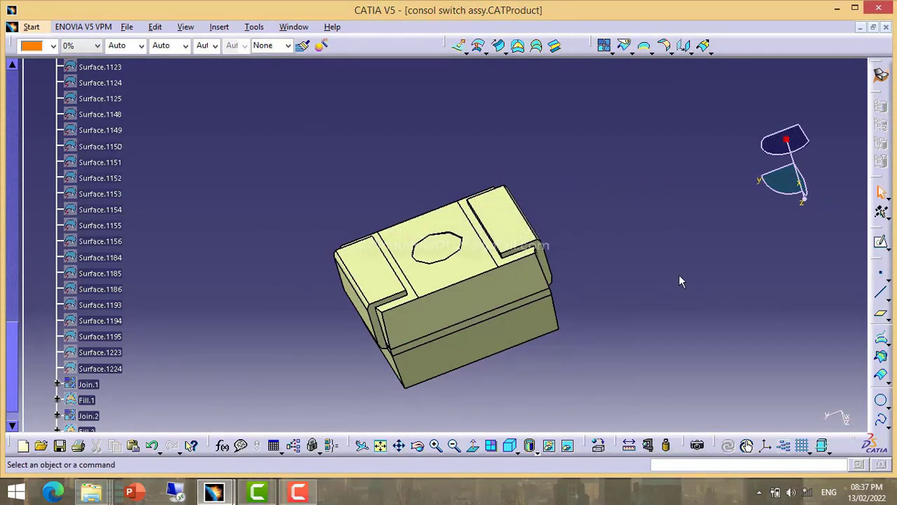
mouse_move(679, 277)
middle_mouse_down()
mouse_move(576, 299)
mouse_move(543, 214)
mouse_move(577, 193)
mouse_move(168, 342)
middle_mouse_up()
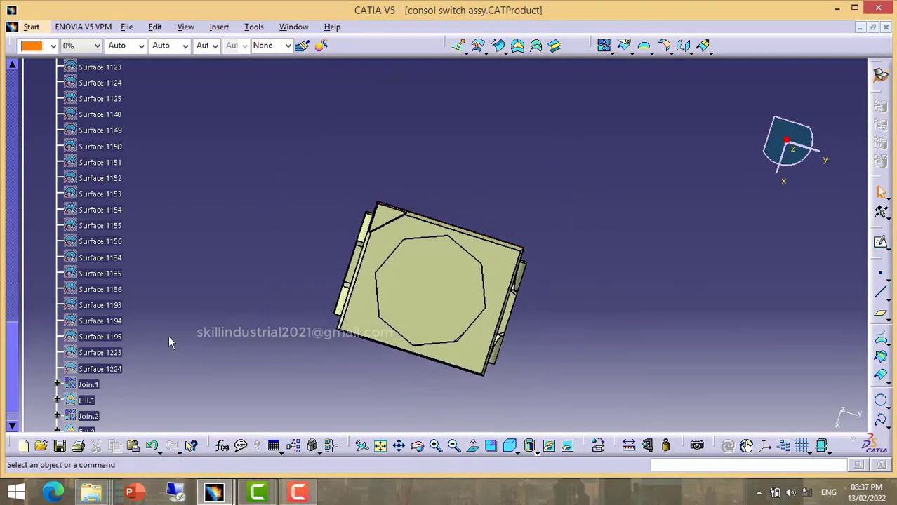
- Publish Join.3 via Tools > Publication
scroll(108, 378, "down", 4)
scroll(32, 274, "up", 5)
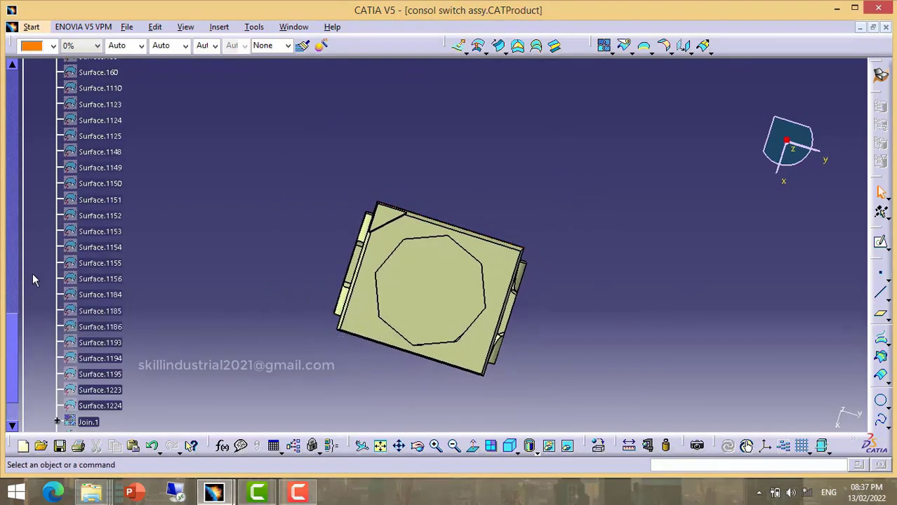
scroll(34, 272, "up", 5)
scroll(35, 271, "up", 5)
scroll(96, 305, "down", 5)
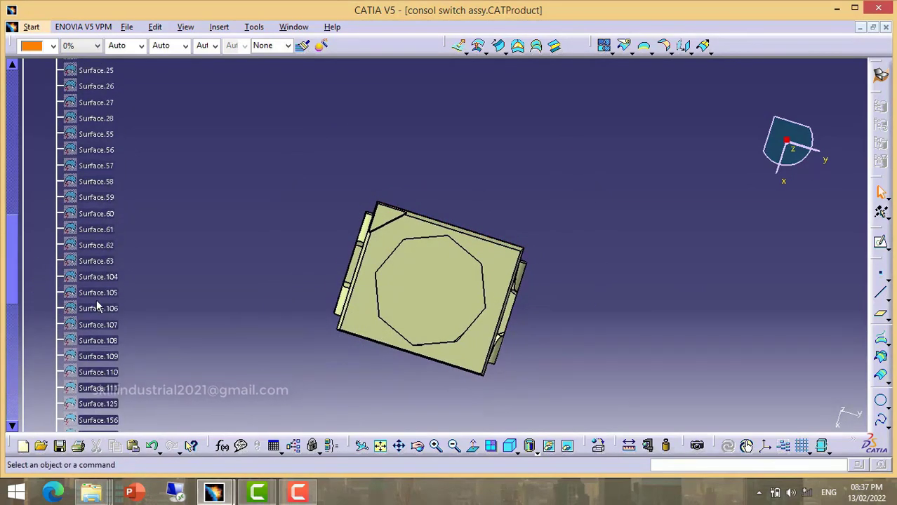
scroll(98, 310, "down", 5)
scroll(134, 345, "down", 5)
scroll(81, 314, "down", 3)
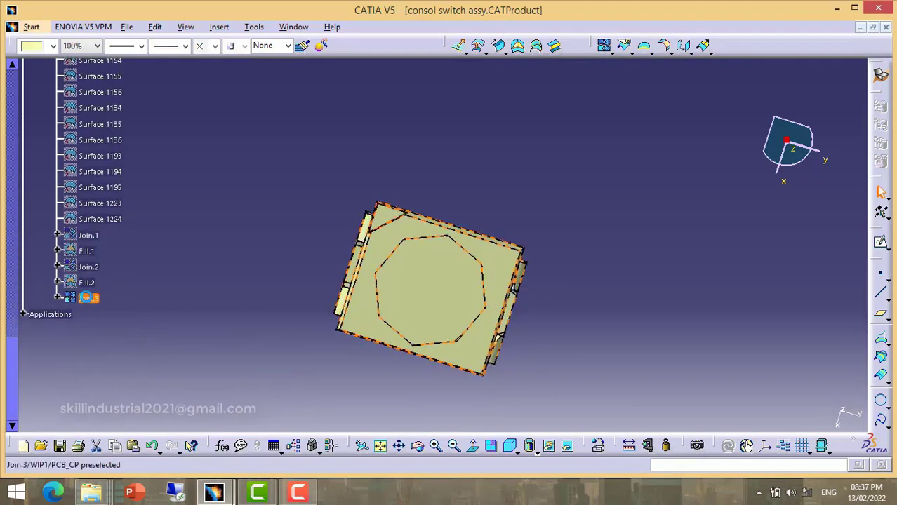
right_click(86, 300)
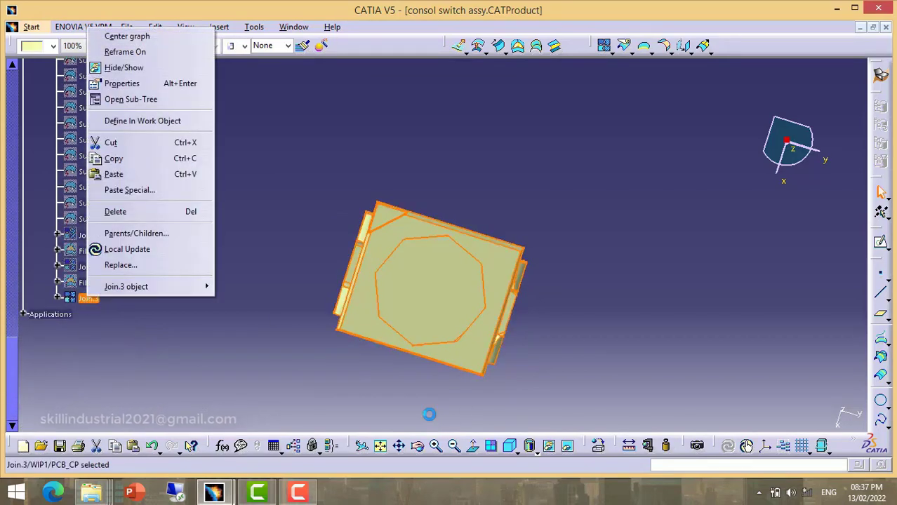
left_click(254, 27)
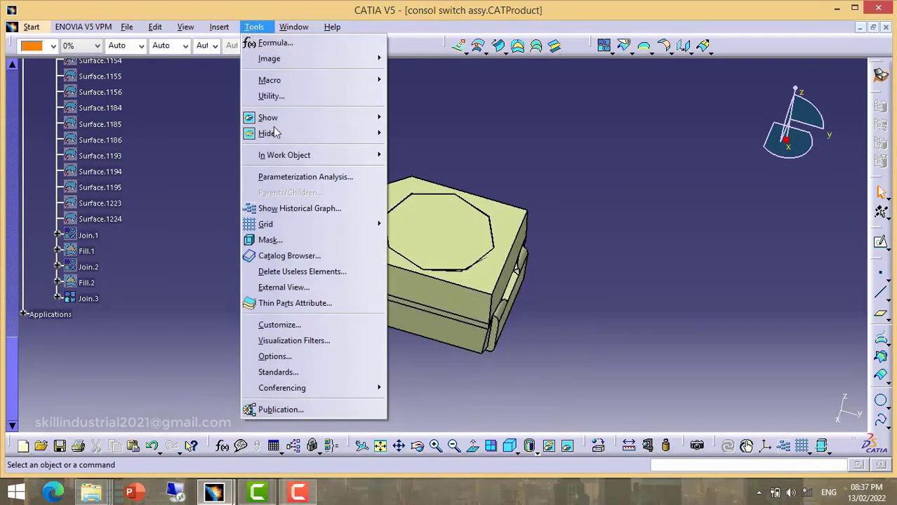
left_click(282, 410)
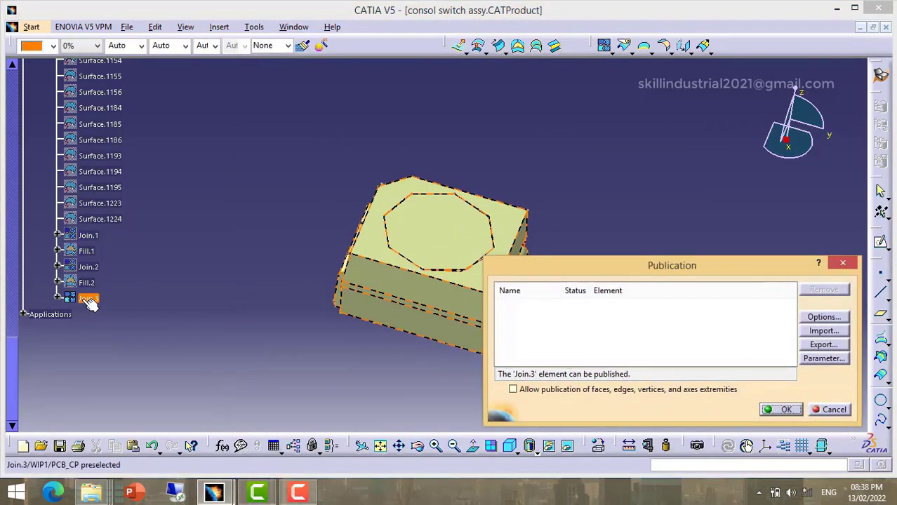
left_click(87, 298)
left_click(758, 406)
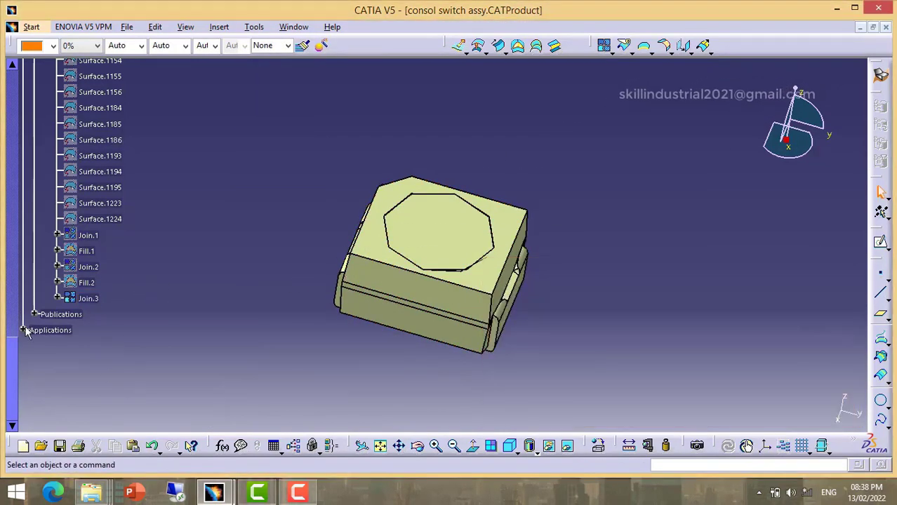
- Copy the published Join.3 from Publications and collapse the WIP1 set
left_click(87, 299)
left_click(34, 314)
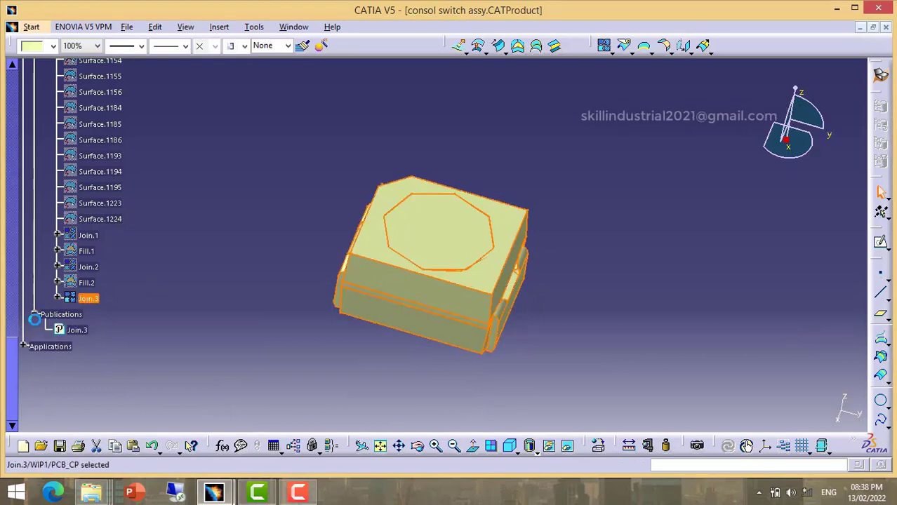
right_click(89, 302)
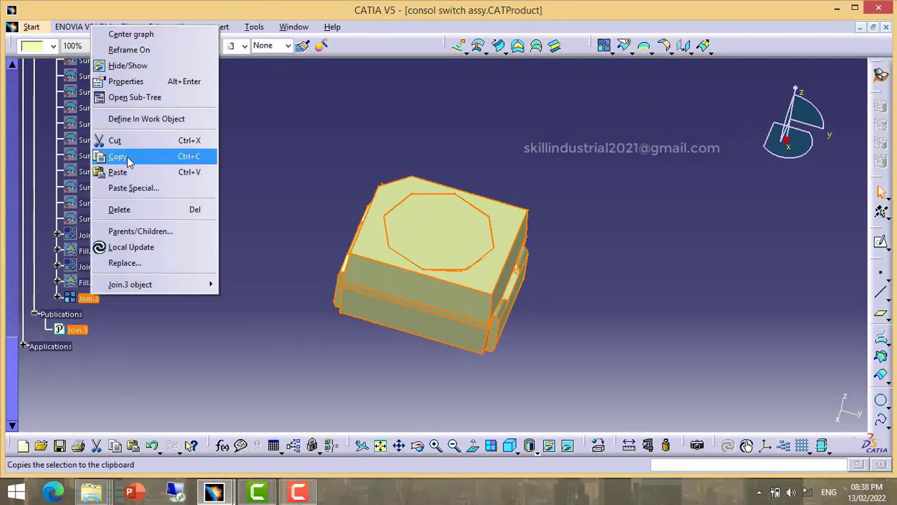
left_click(117, 156)
scroll(59, 326, "up", 10)
scroll(60, 326, "up", 10)
scroll(60, 326, "up", 5)
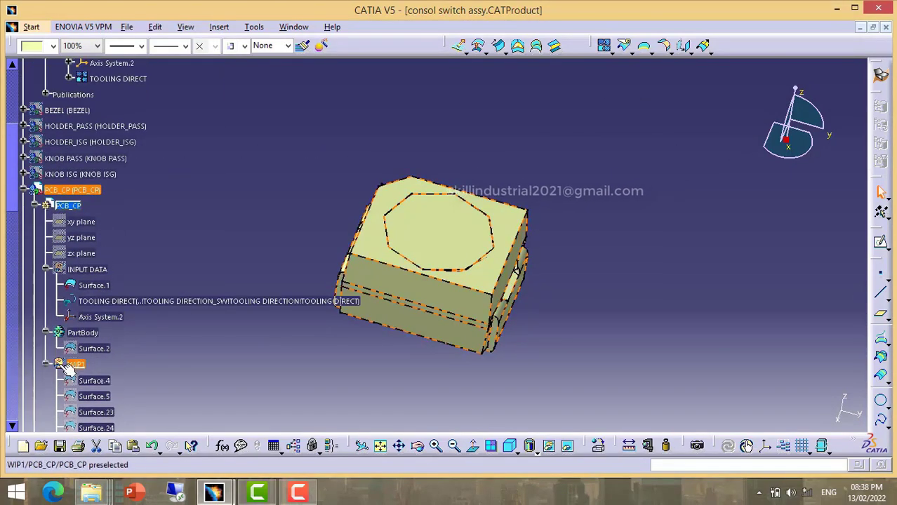
left_click(45, 363)
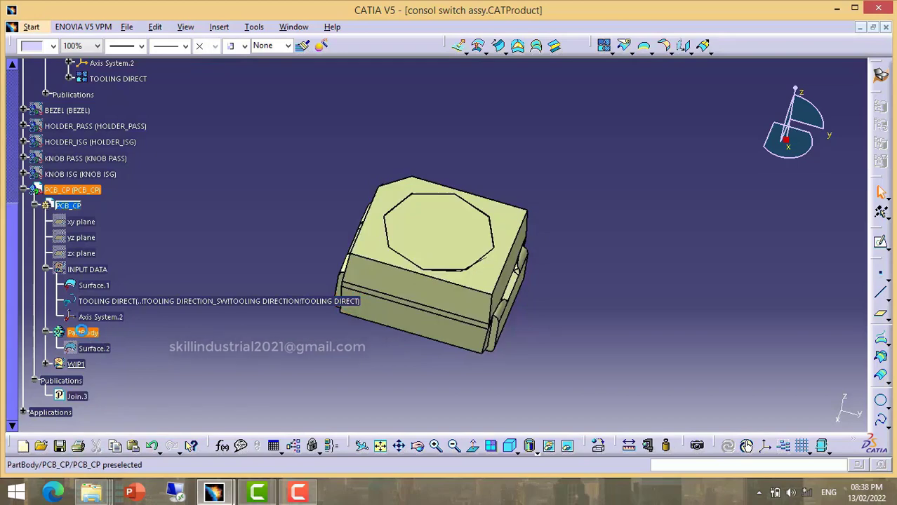
- Make PartBody the work object and paste Join.3 into it as a result
right_click(92, 335)
left_click(134, 154)
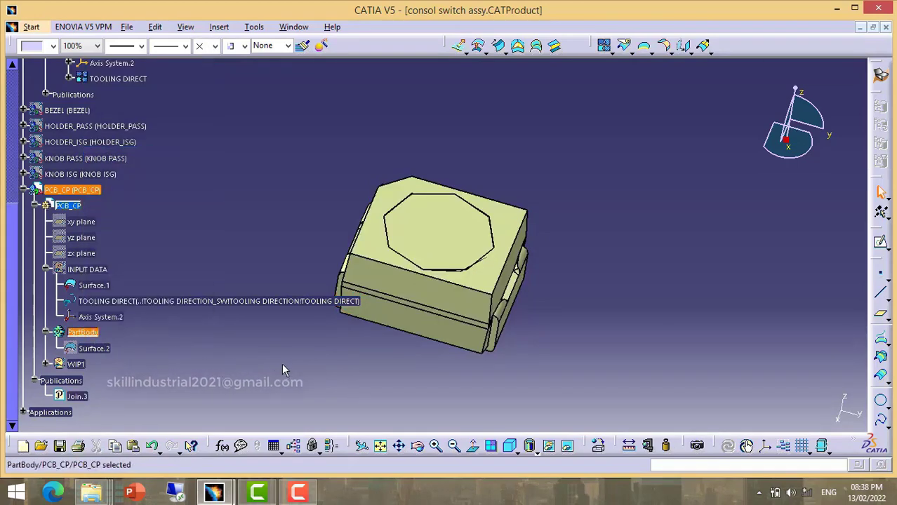
right_click(82, 333)
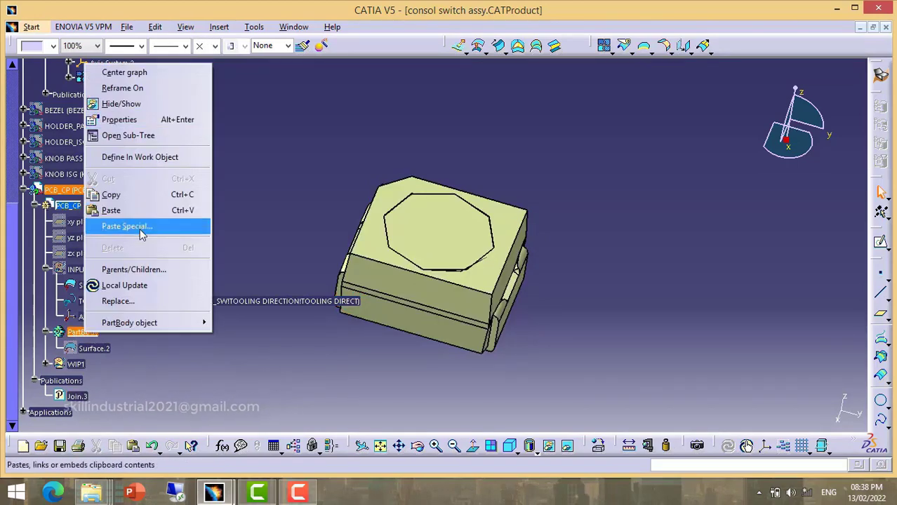
left_click(116, 228)
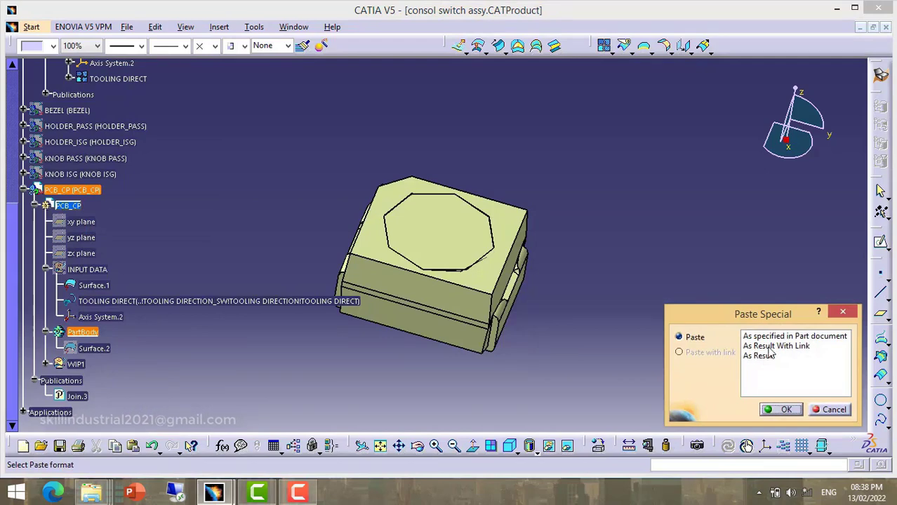
left_click(782, 408)
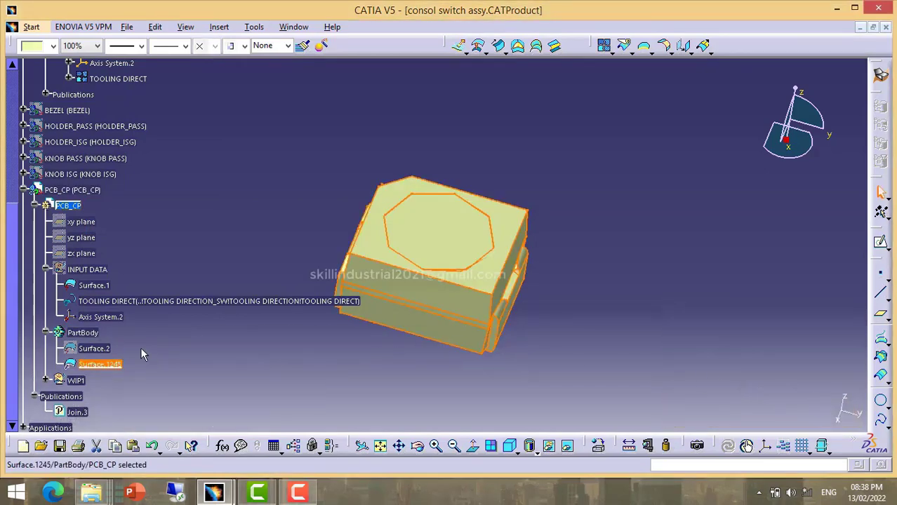
- Show Surface.2 again and select the pasted Surface.1245 on the board
right_click(94, 348)
left_click(123, 114)
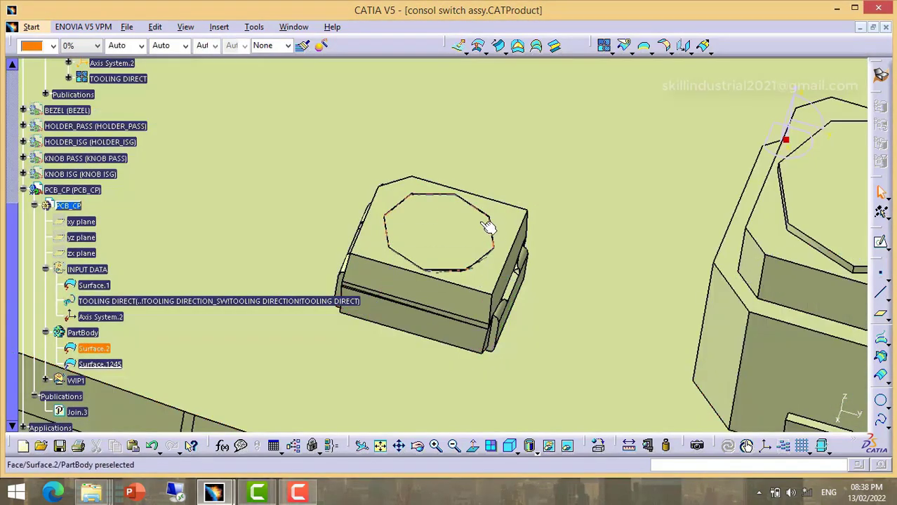
mouse_move(488, 227)
middle_mouse_down()
mouse_move(503, 288)
mouse_move(540, 334)
mouse_move(267, 315)
middle_mouse_up()
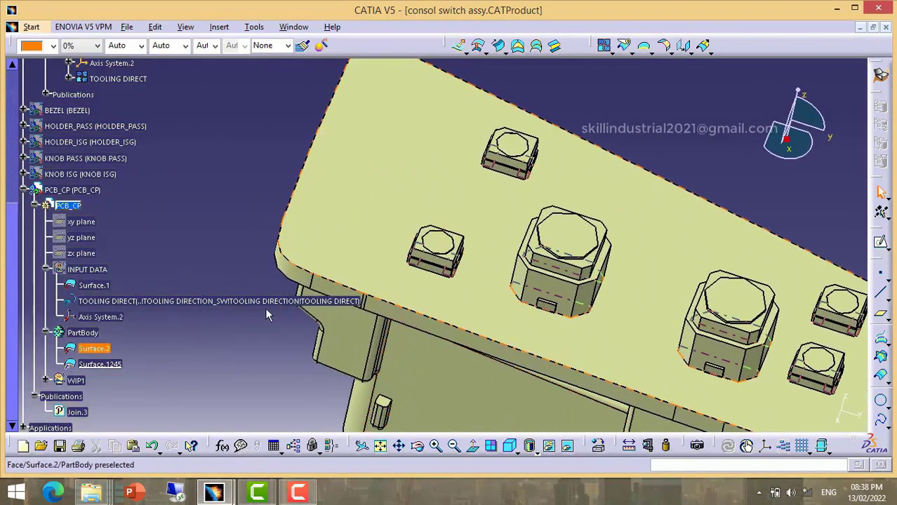
left_click(100, 364, "ctrl")
mouse_move(516, 321)
middle_mouse_down()
mouse_move(519, 277)
mouse_move(395, 421)
middle_mouse_up()
left_click(155, 371)
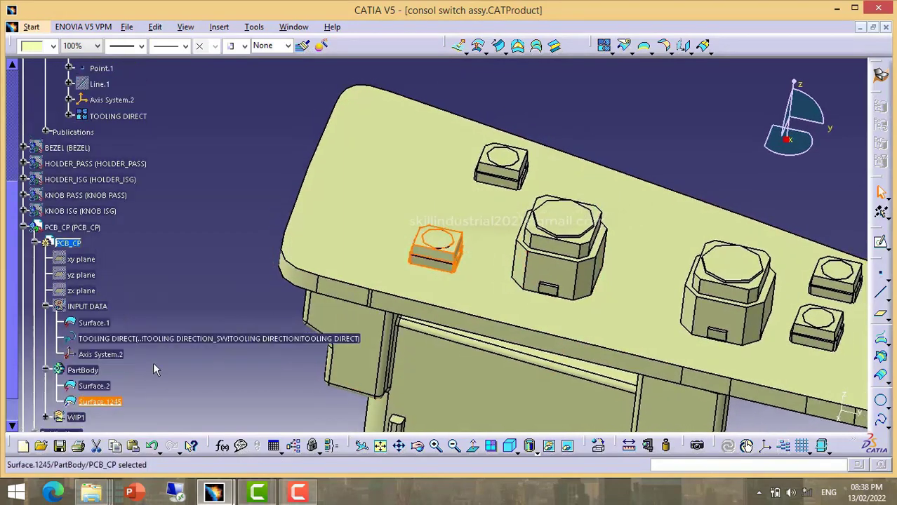
scroll(112, 364, "down", 3)
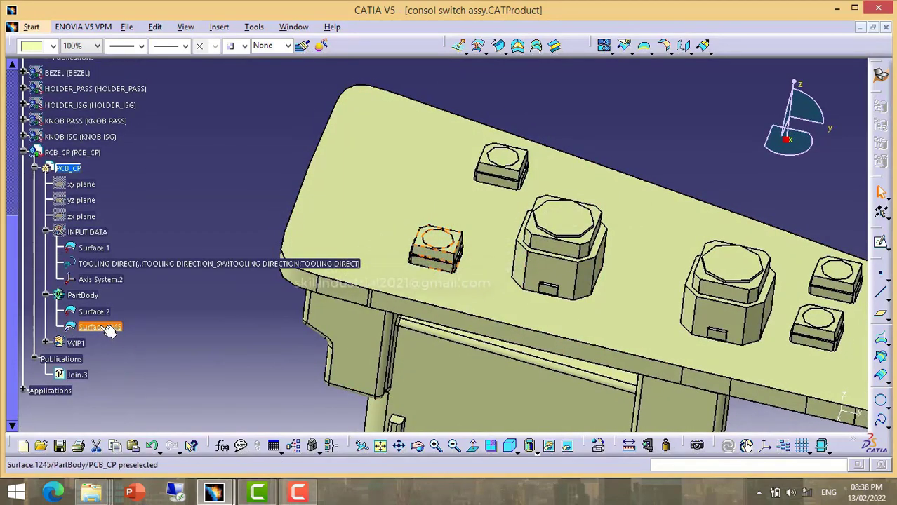
- Translate Surface.1245 -4 mm along the Y component, creating Translate.1
left_click(220, 27)
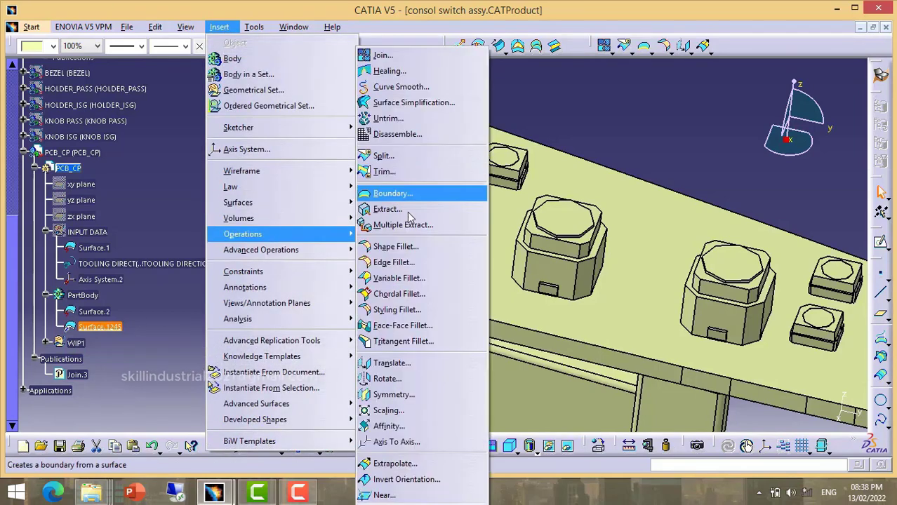
mouse_move(242, 233)
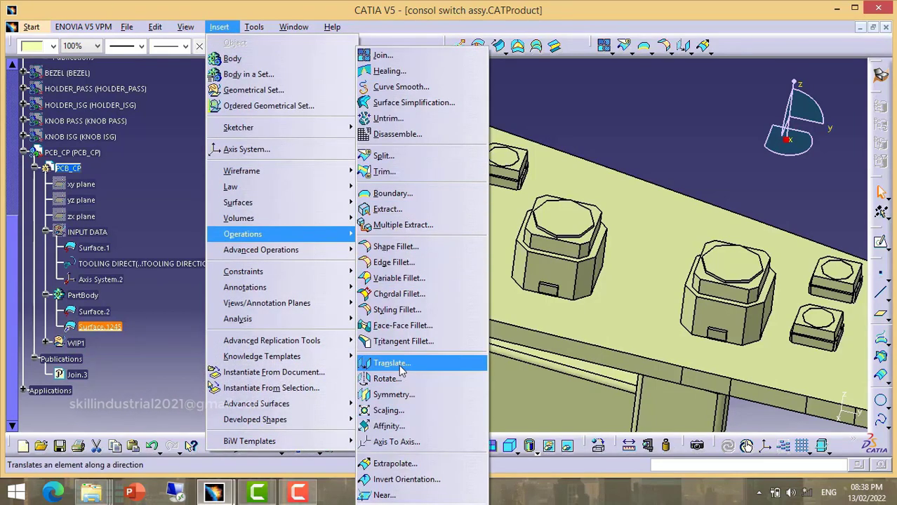
left_click(397, 365)
right_click(733, 326)
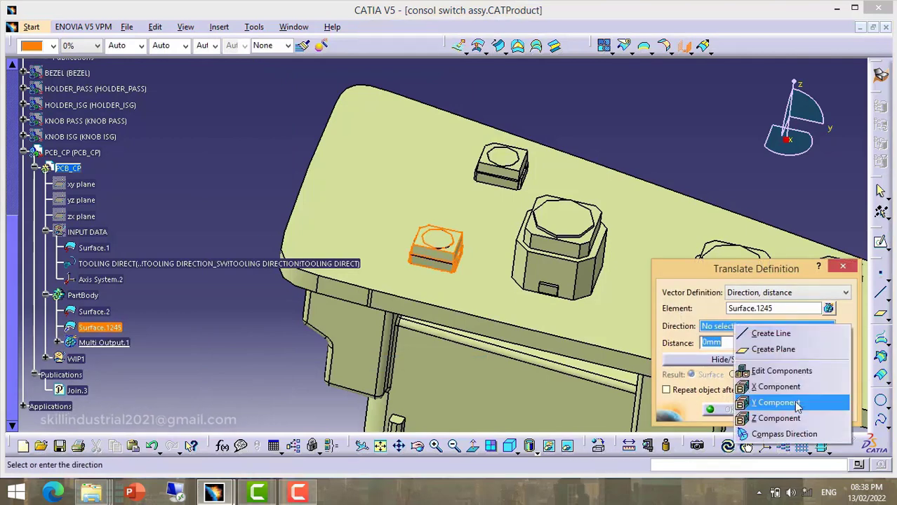
left_click(772, 401)
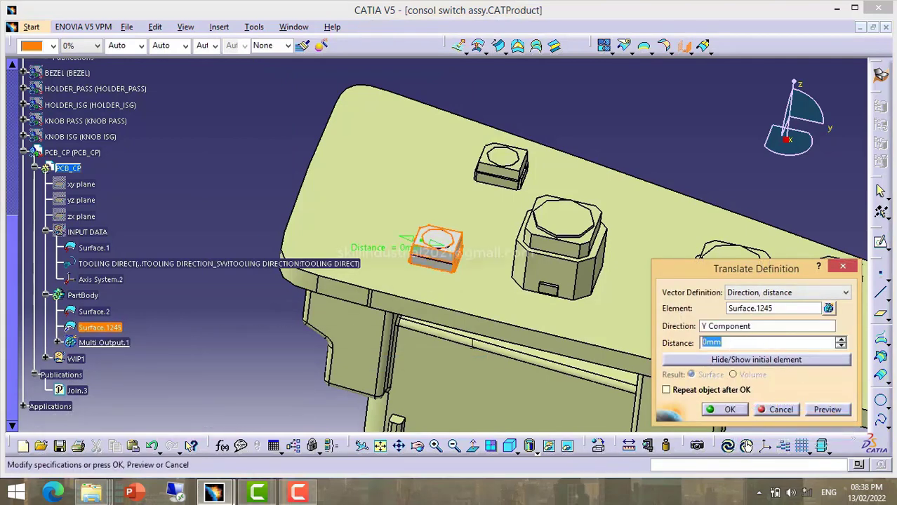
left_click(825, 414)
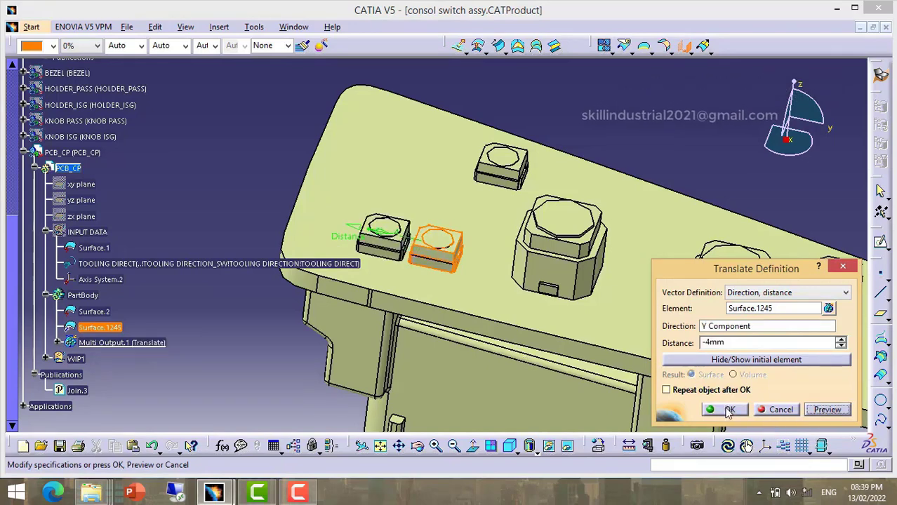
left_click(727, 412)
middle_click_drag(488, 290, 535, 309)
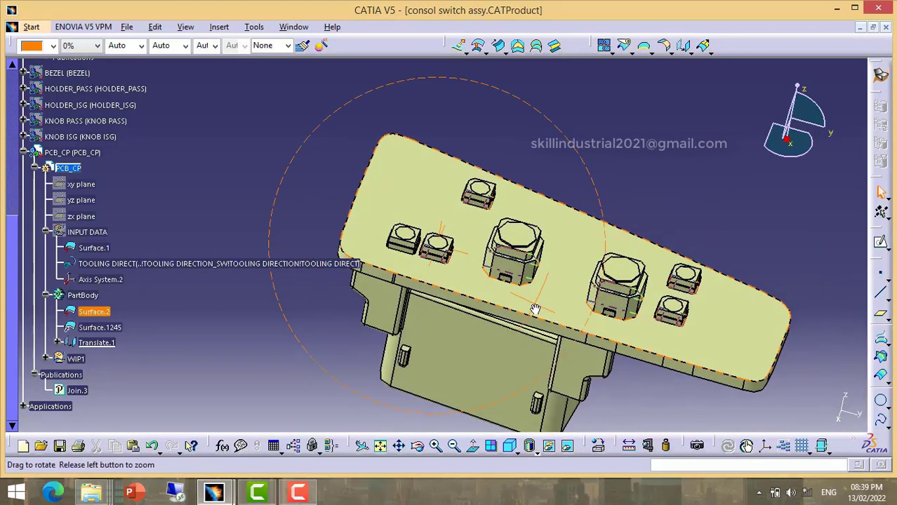